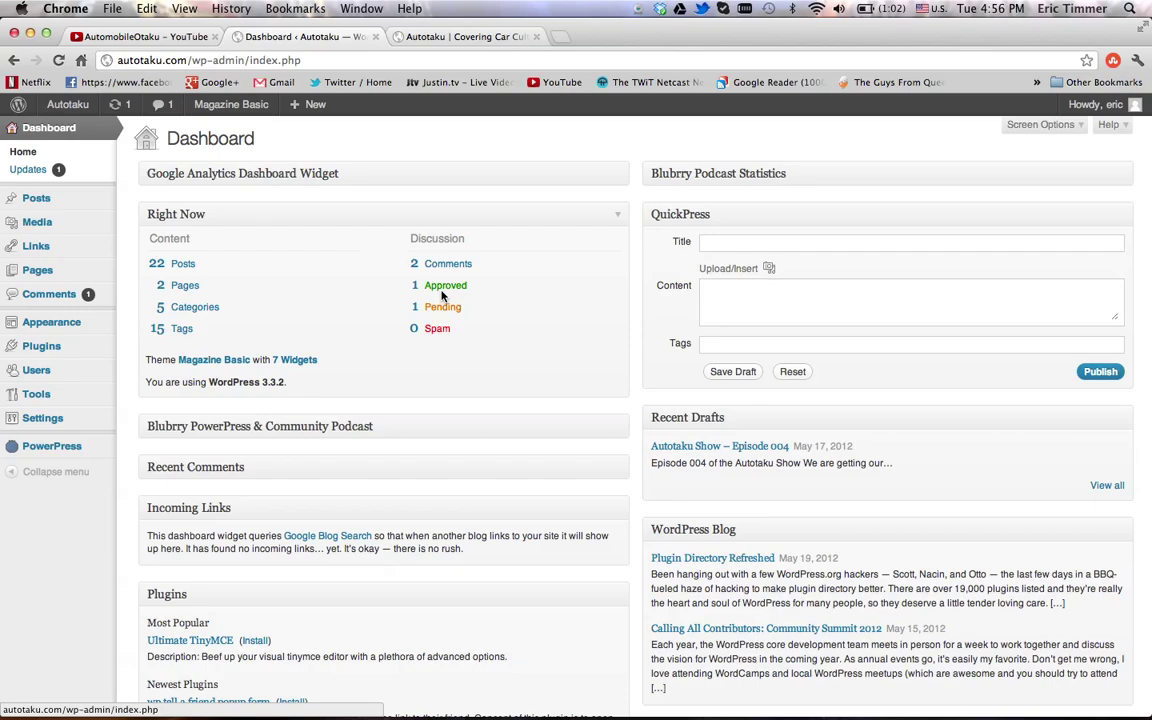
Add a Text widget to Sidebar One directly below the Subscribe to Podcast widget and title it "YouTube Videos"
mouse_move(35, 330)
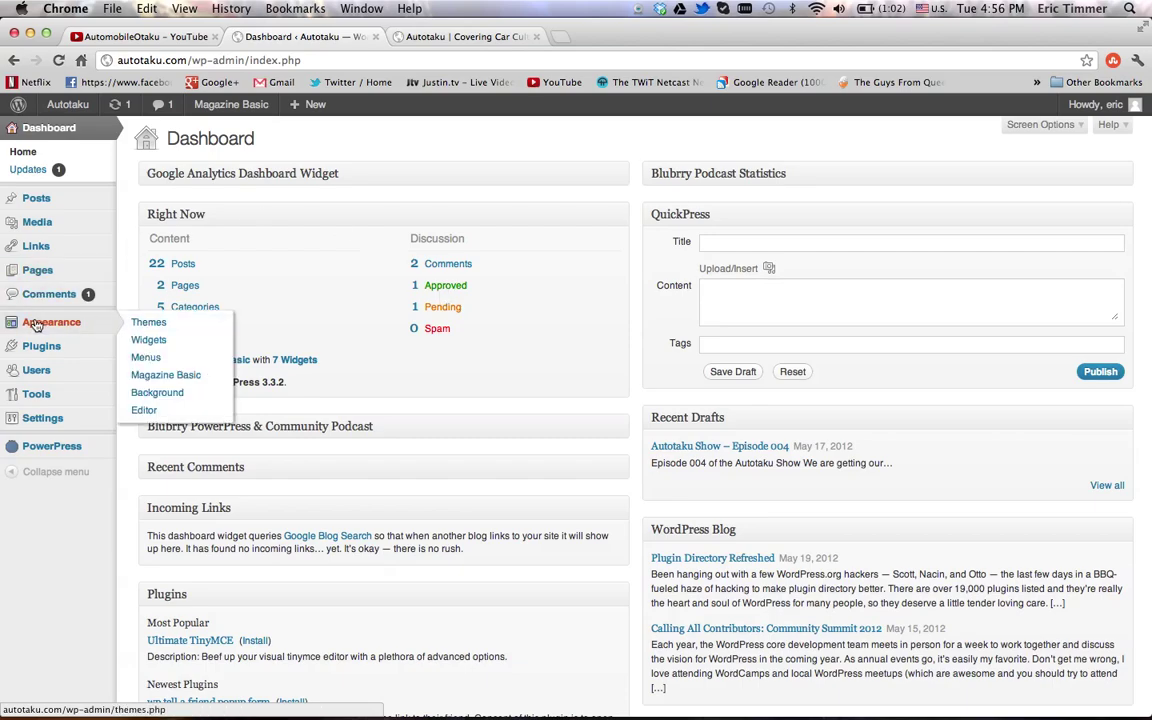
click(141, 342)
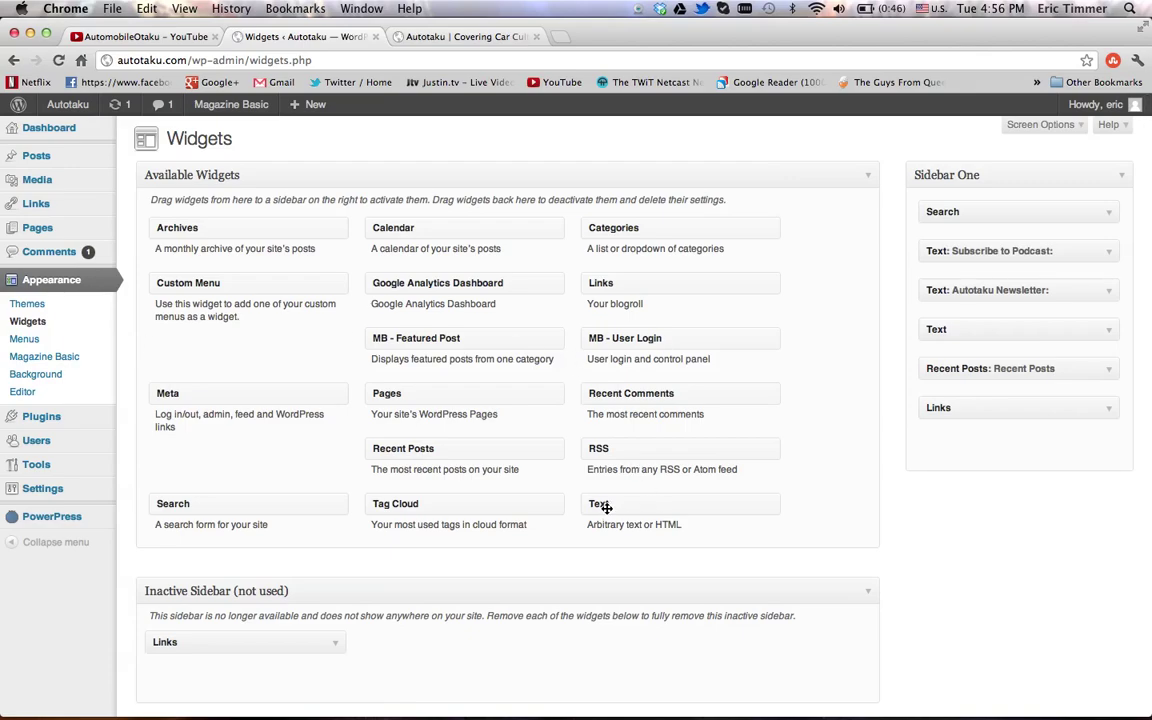
drag(605, 507, 945, 290)
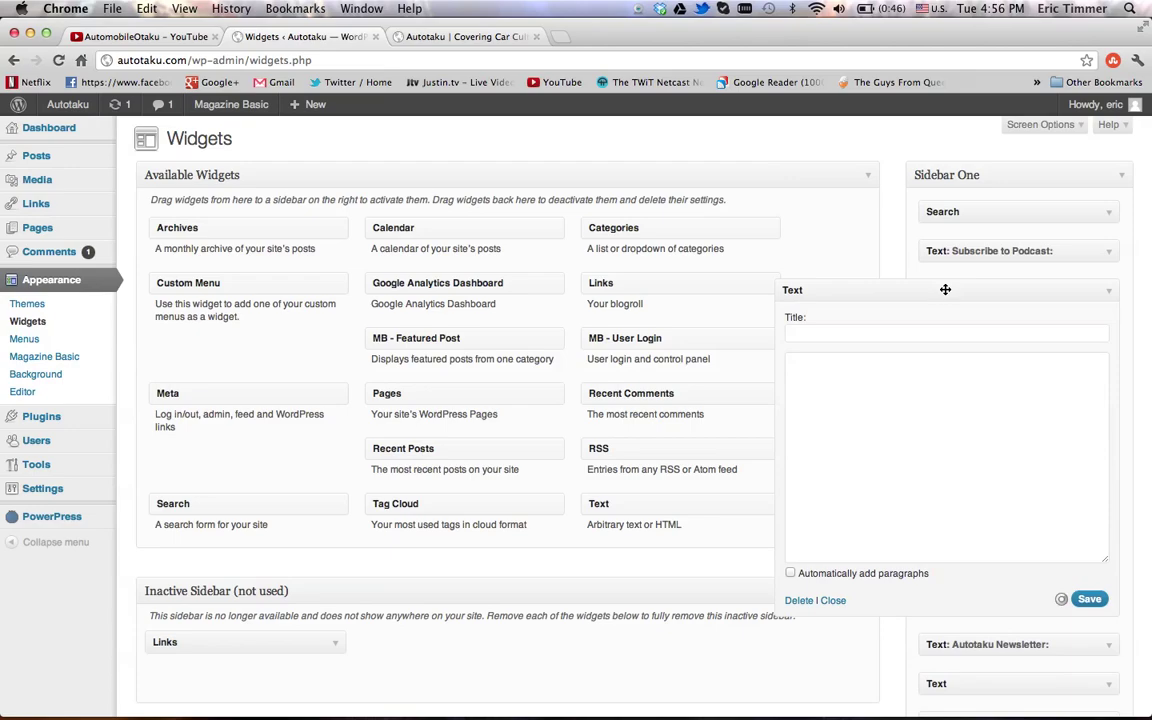
click(918, 334)
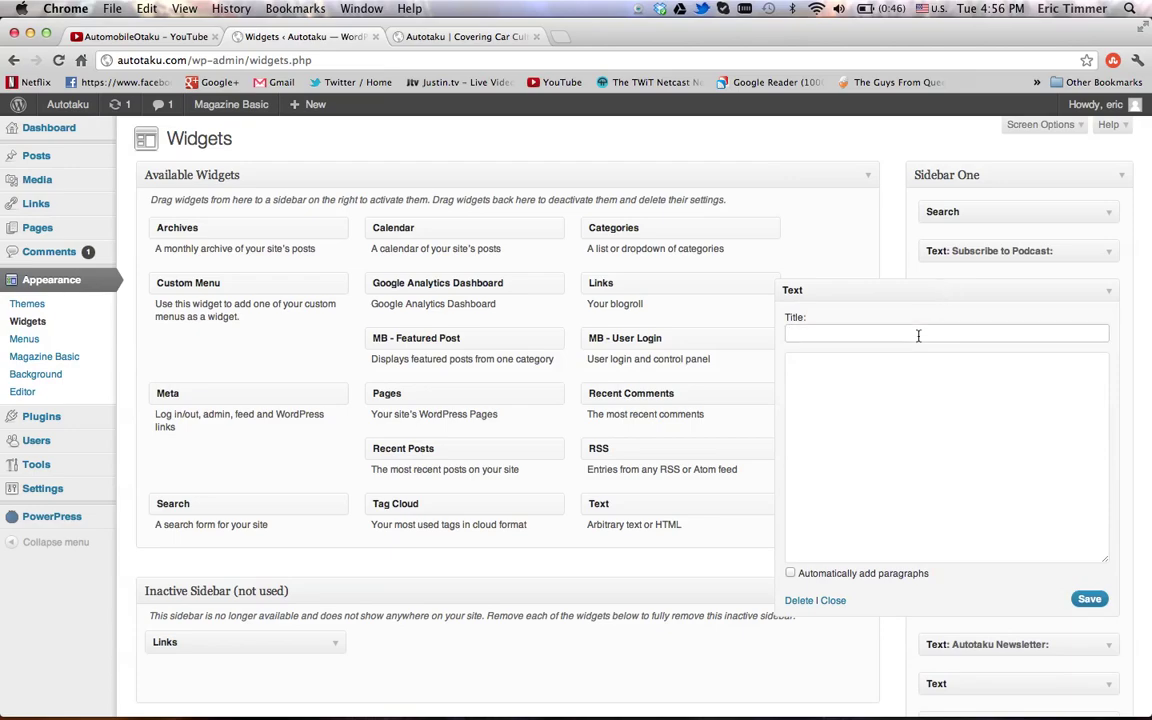
text(YouTu)
click(878, 377)
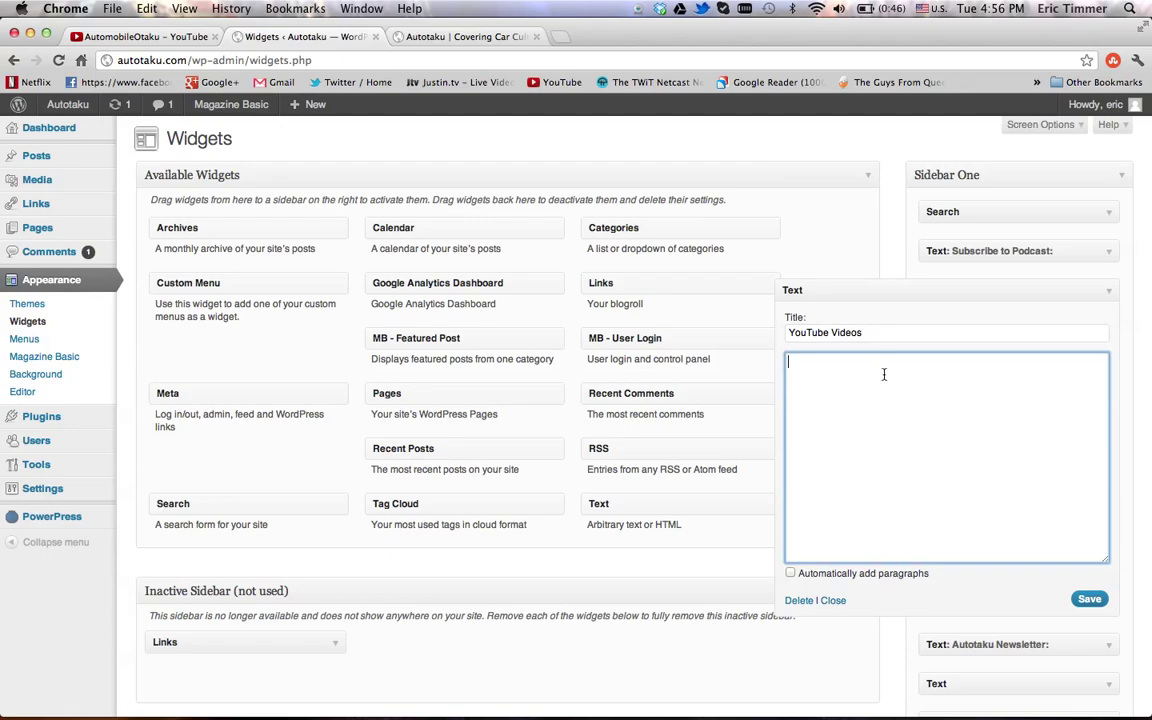
Open the "Autotaku - Lotus Esprit" video from the AutomobileOtaku YouTube channel and display its embed code and size options
click(155, 37)
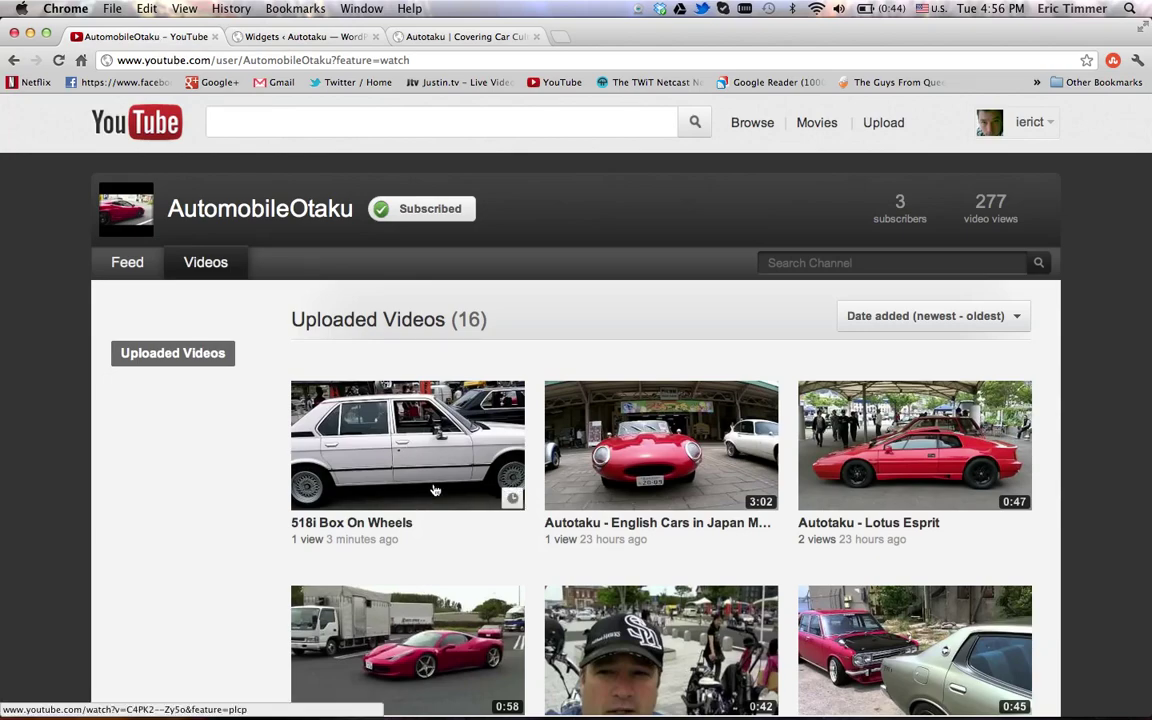
scroll(650, 400, down, 2)
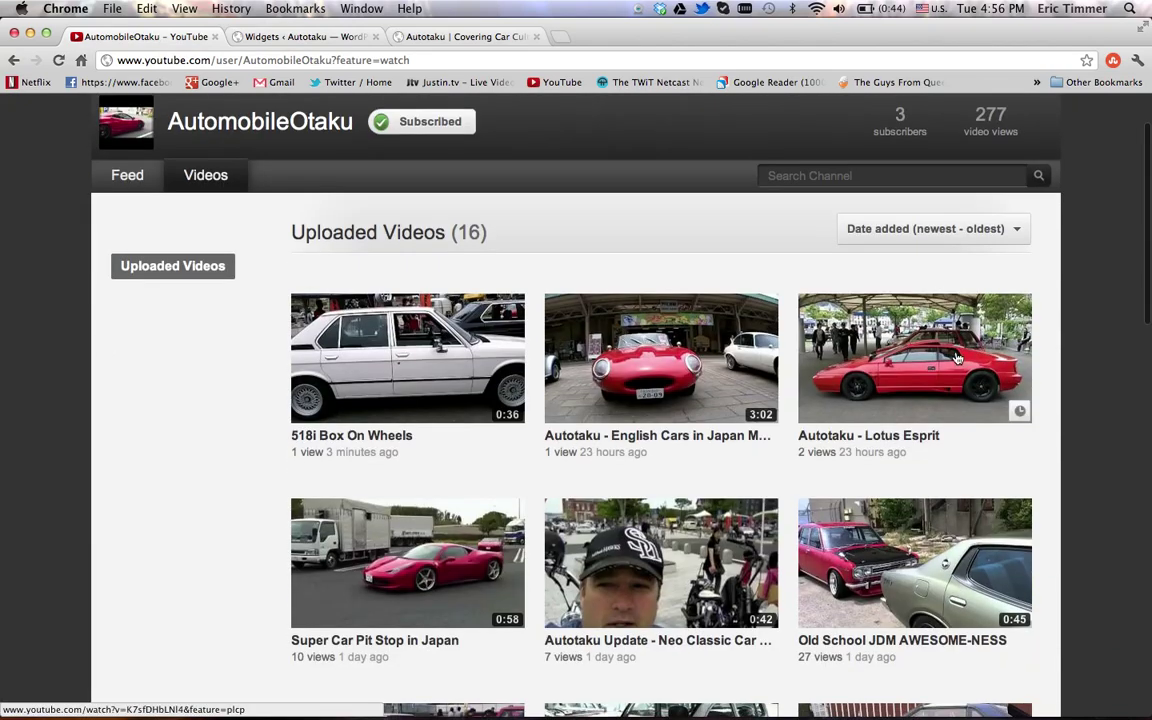
click(948, 355)
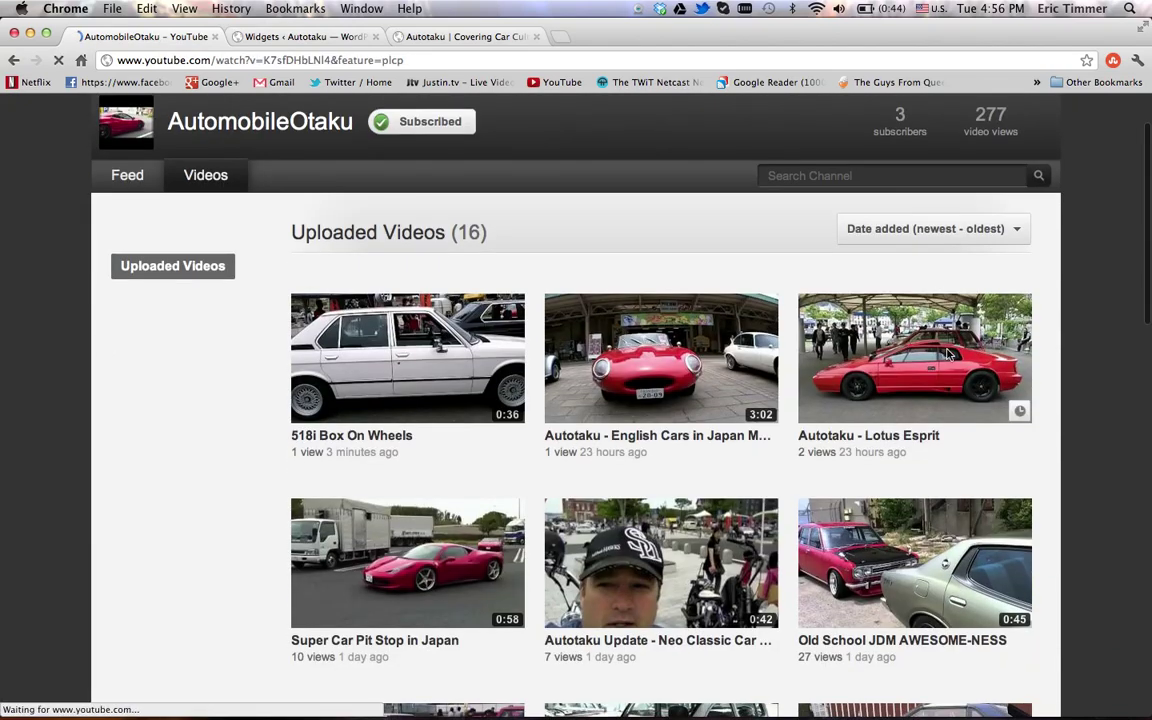
scroll(415, 285, down, 3)
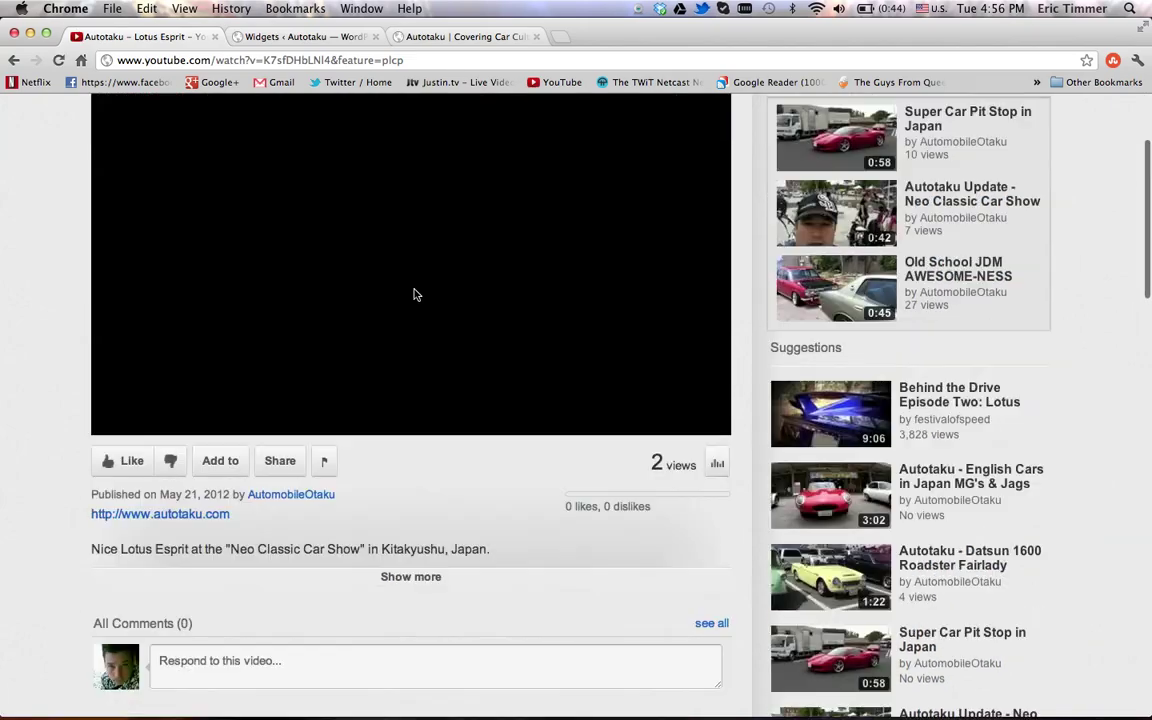
click(283, 460)
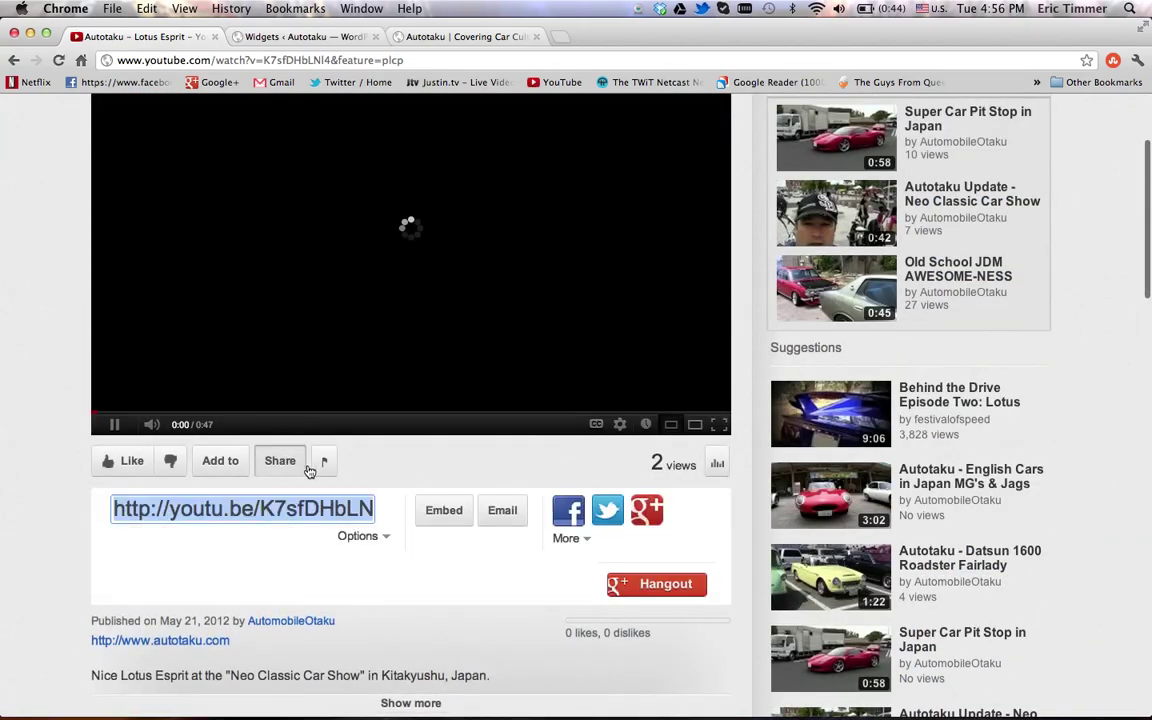
click(444, 528)
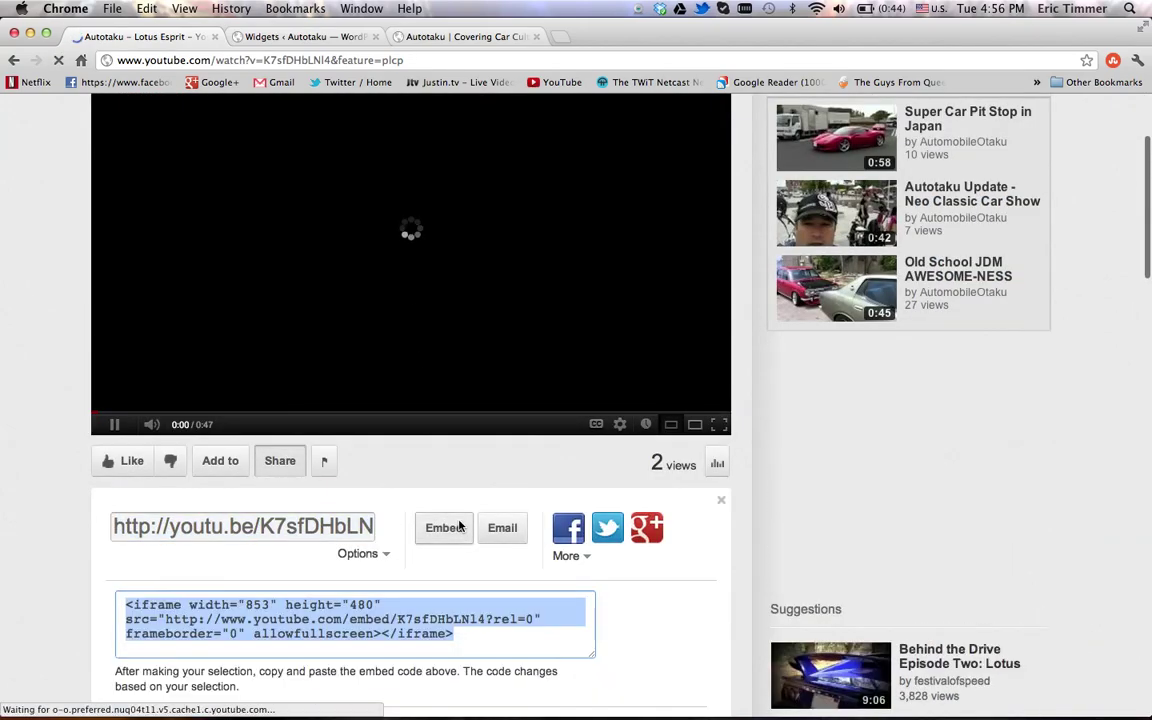
scroll(460, 527, down, 6)
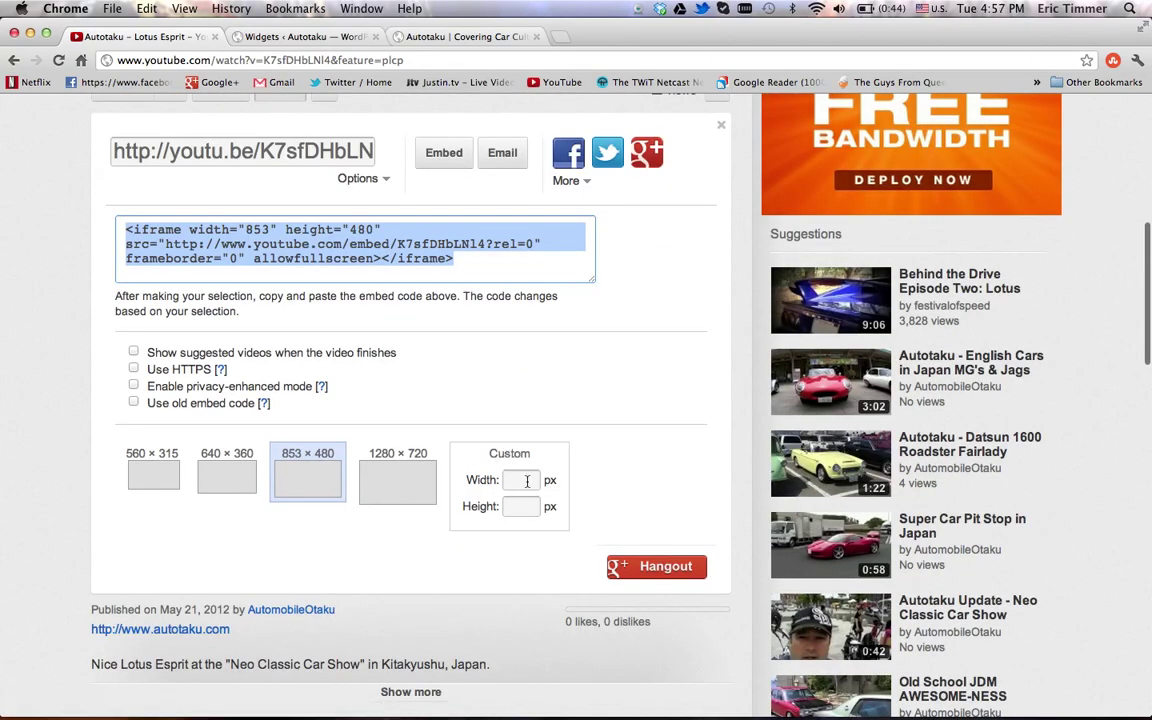
Pause the video, choose the 560 × 315 embed size and copy the resulting iframe code
scroll(429, 314, up, 10)
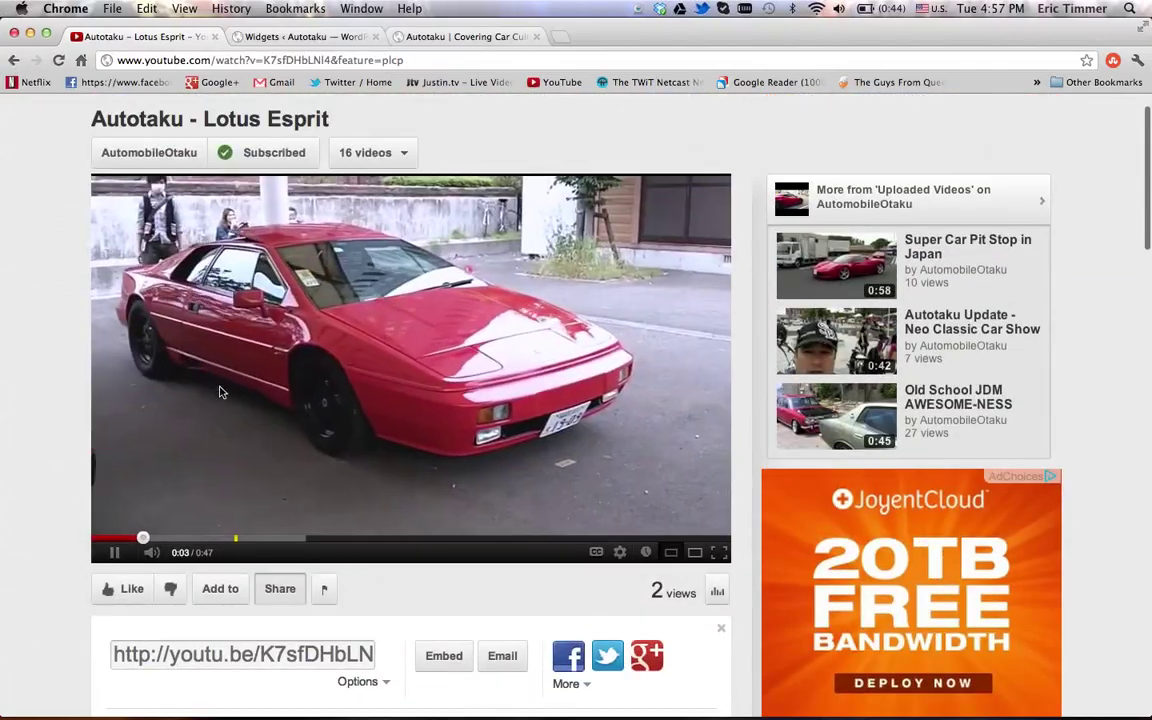
click(114, 551)
scroll(424, 555, down, 8)
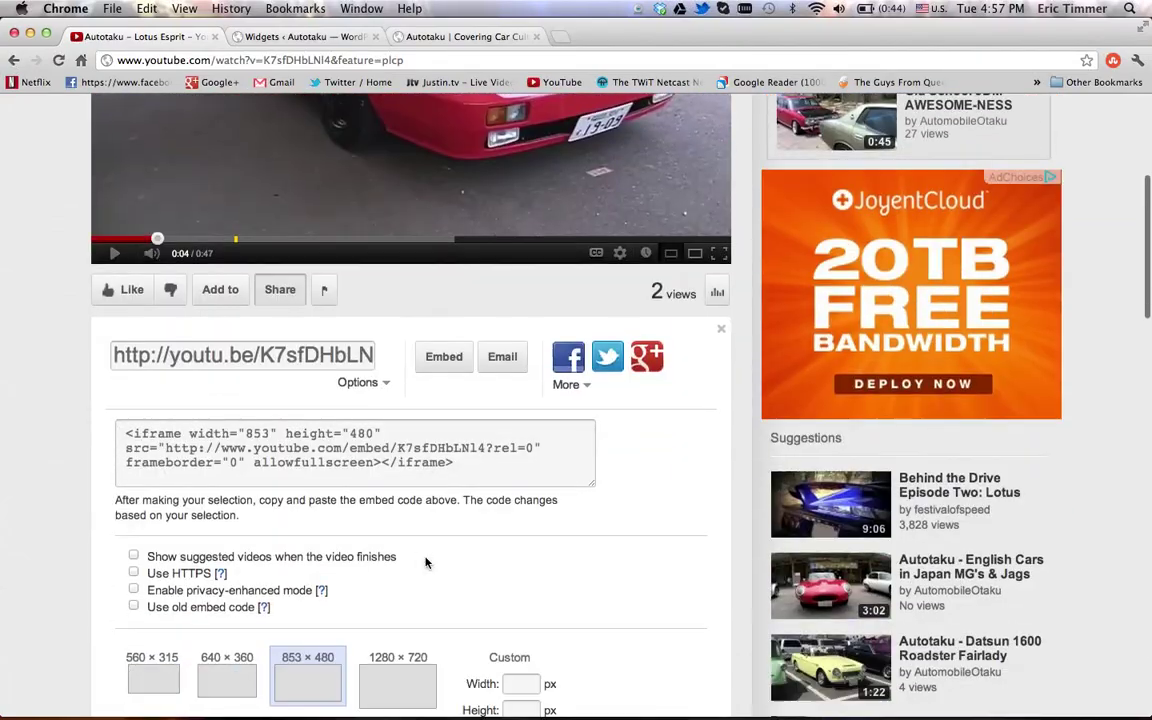
scroll(548, 566, down, 2)
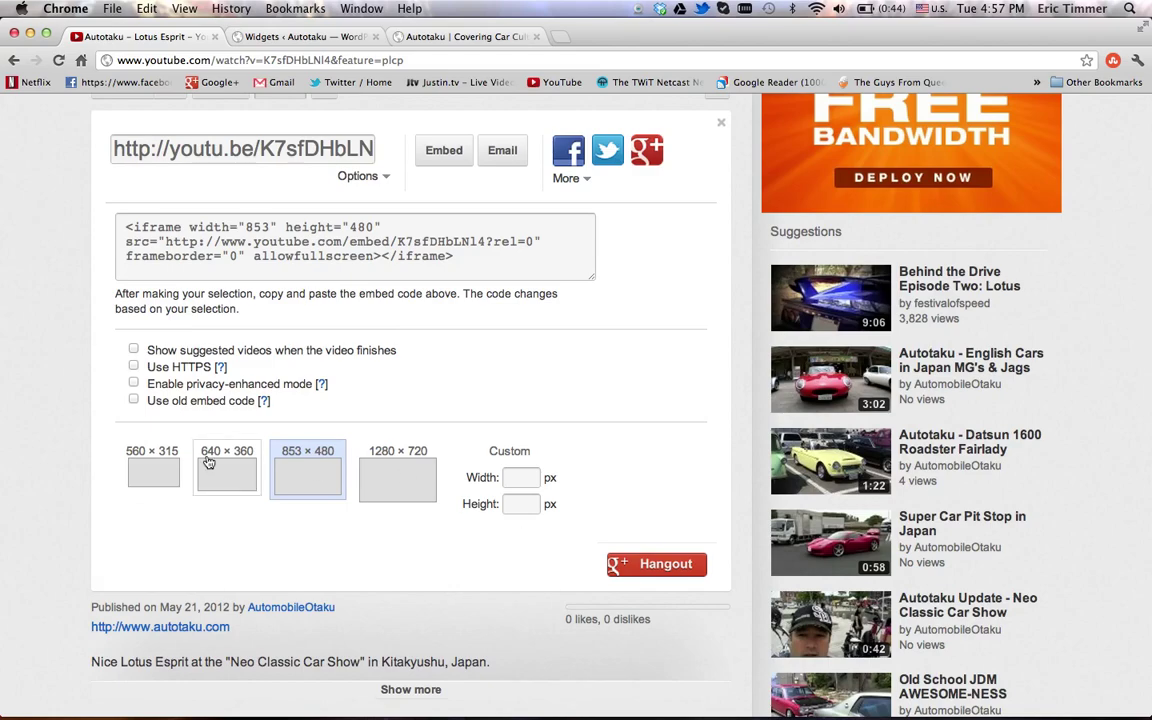
click(155, 477)
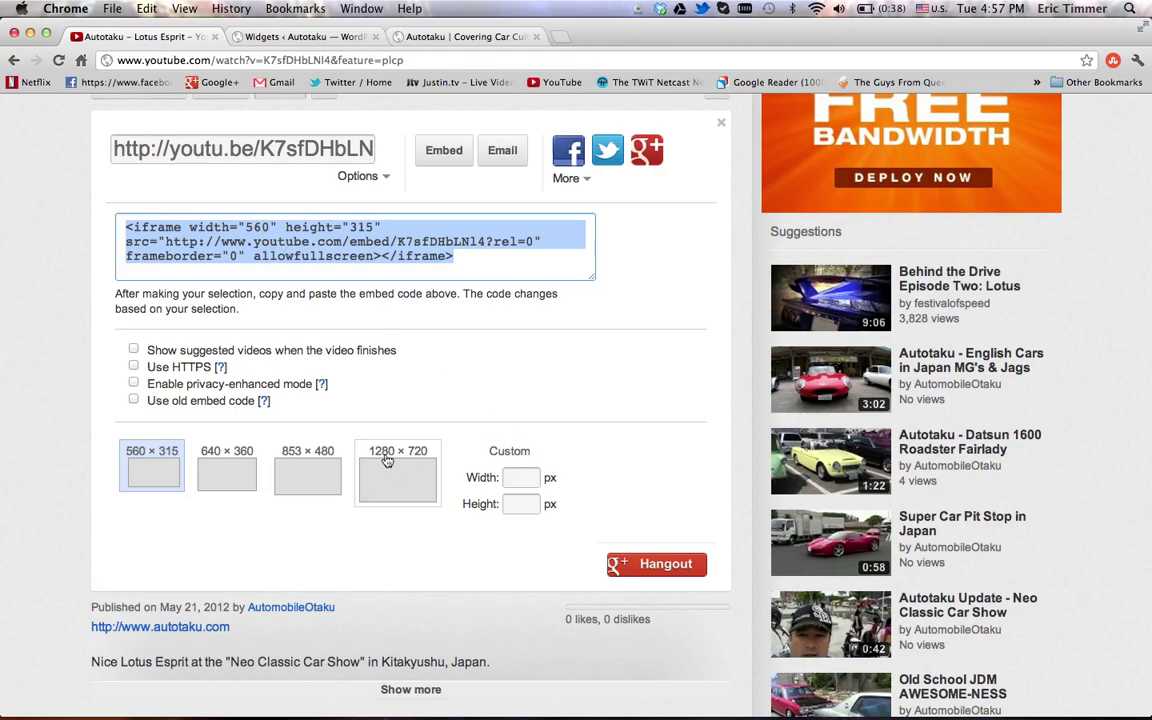
right_click(297, 243)
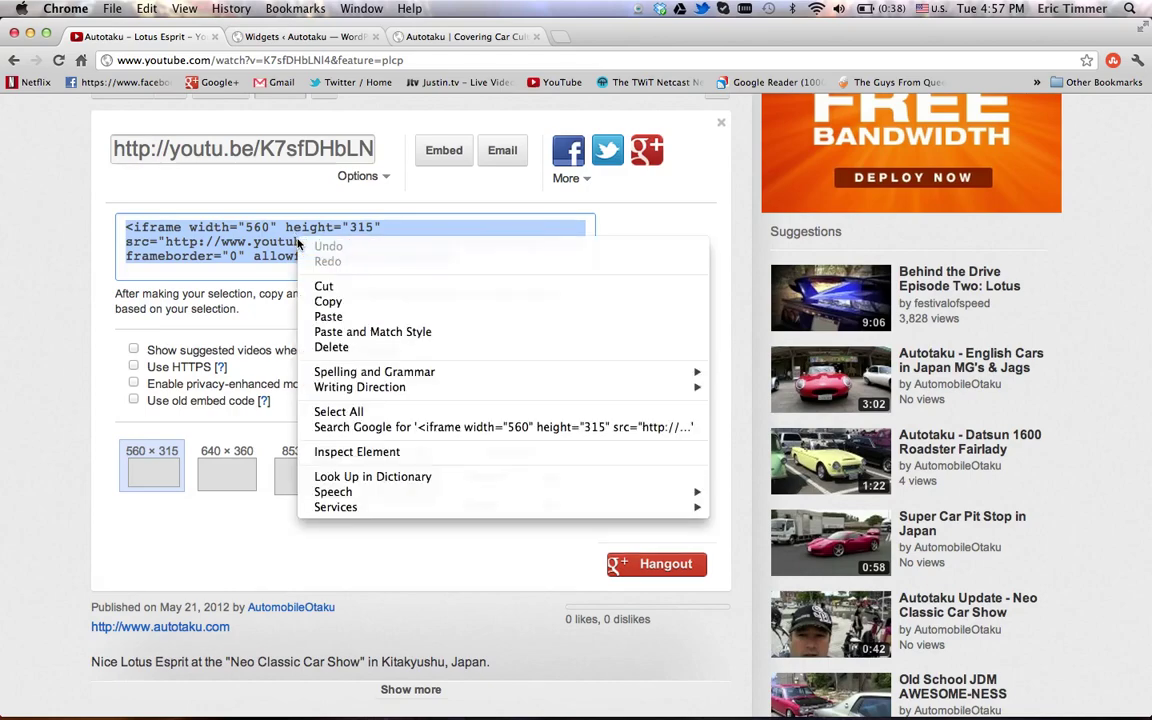
click(333, 302)
Paste the embed code into the YouTube Videos widget, save it, and check it on the reloaded Autotaku site
click(277, 36)
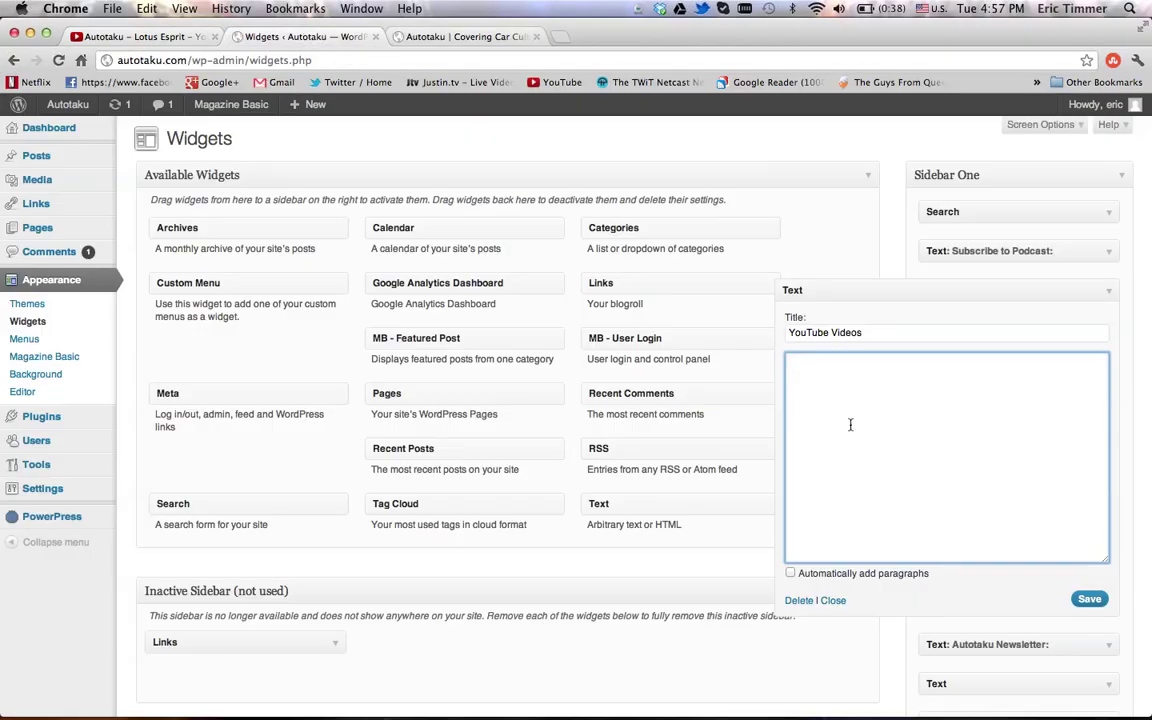
key(super+v)
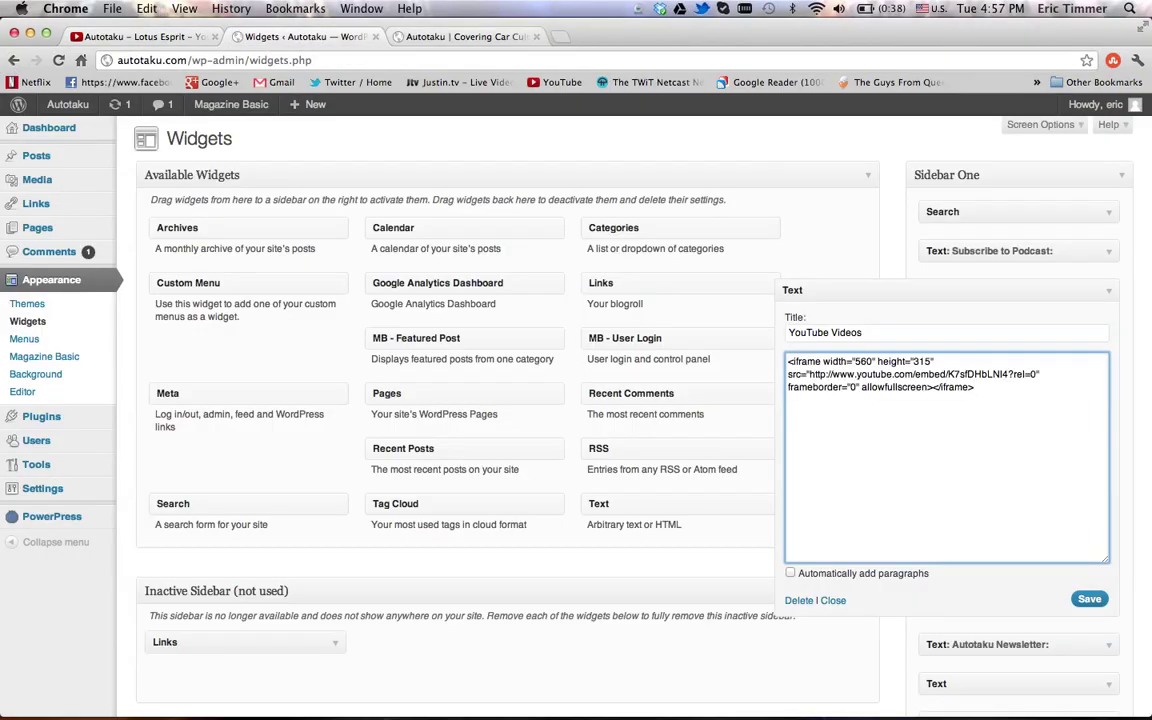
click(1082, 600)
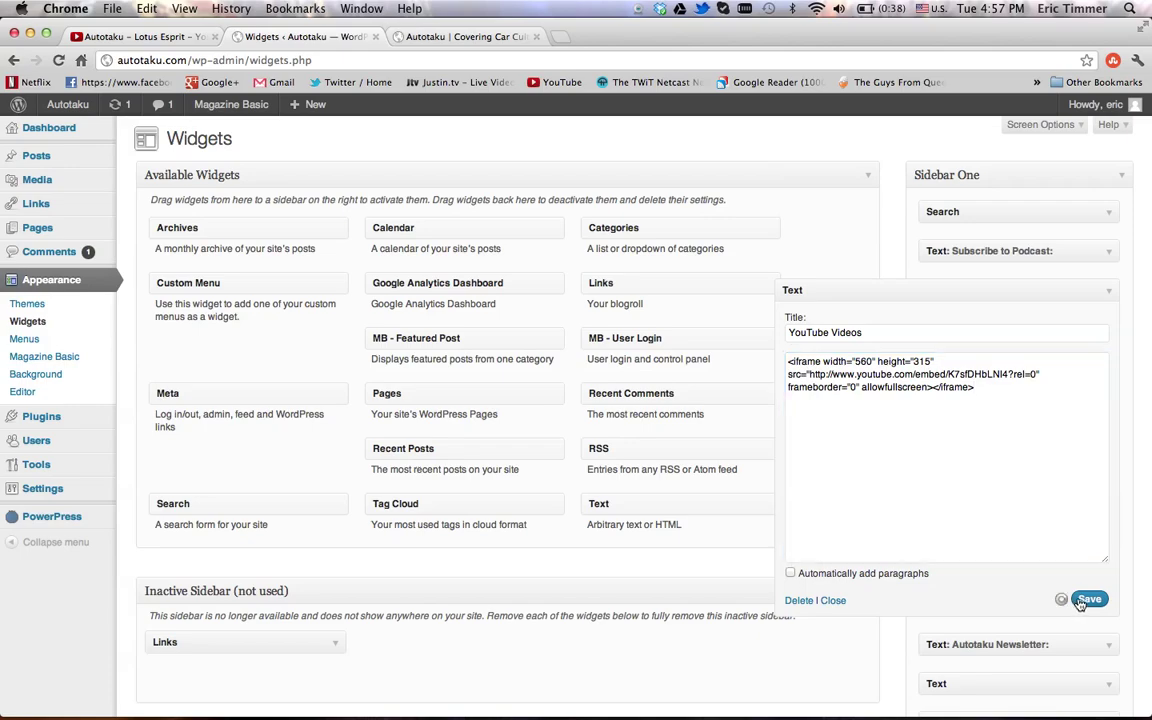
click(489, 36)
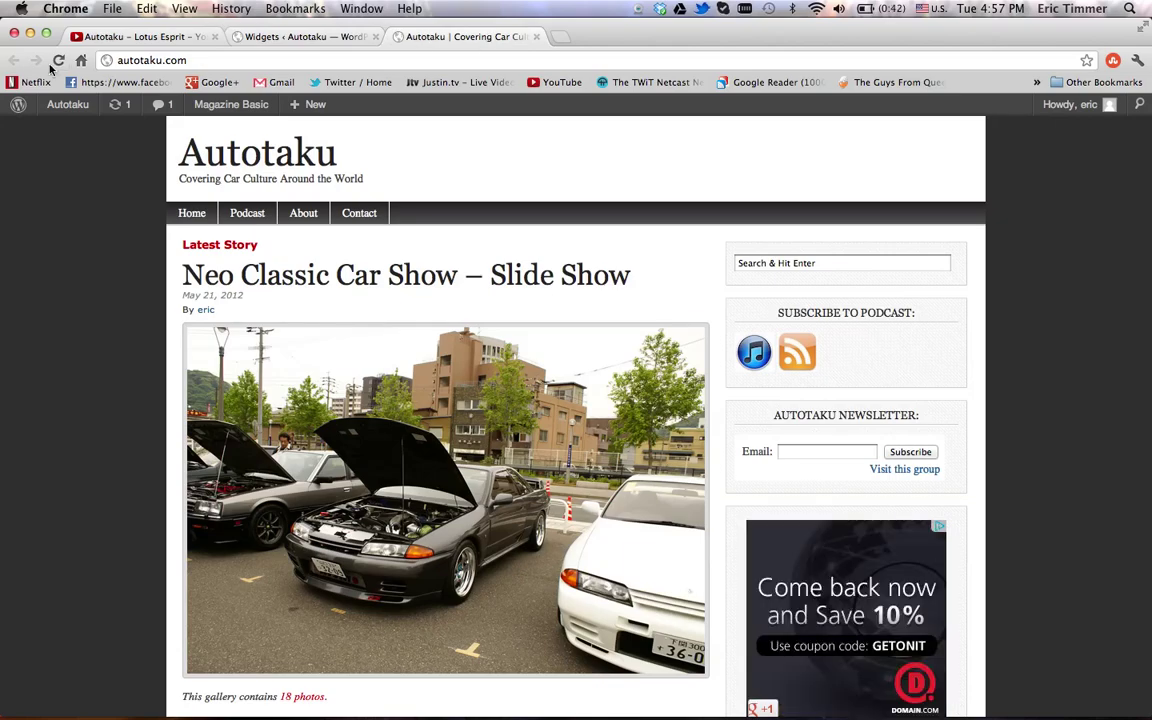
click(59, 61)
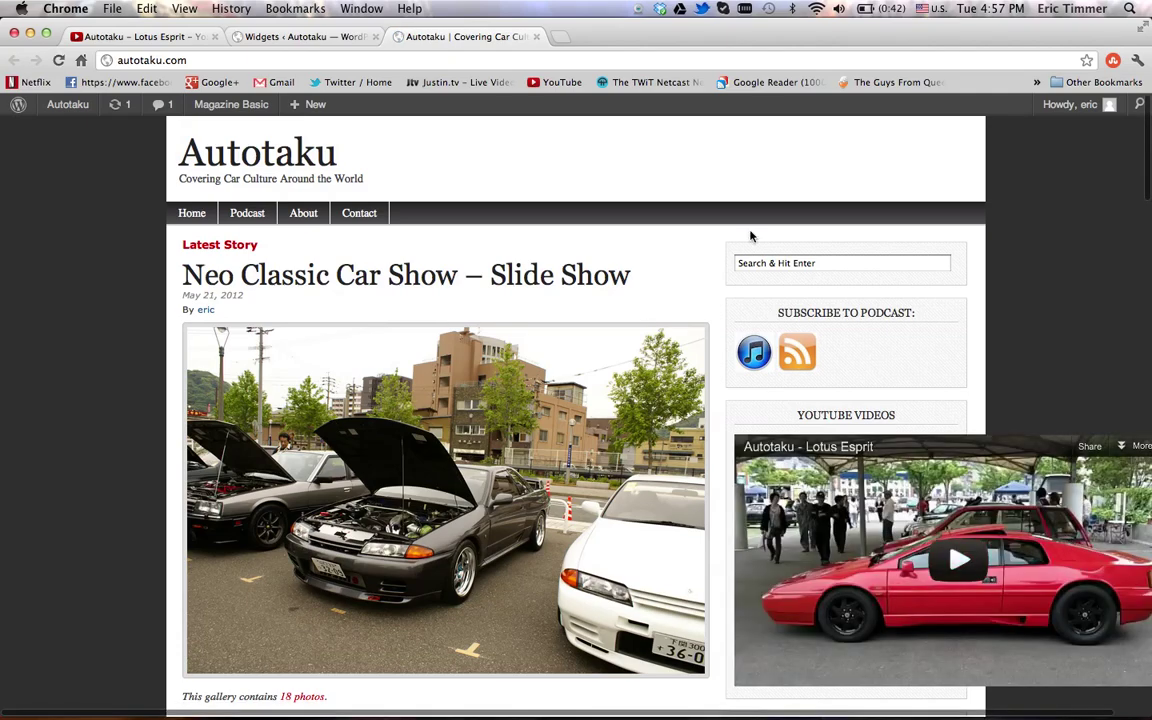
Set the iframe width to 360 and height to 115 in the YouTube Videos widget, save it, and reload the site to check
click(305, 36)
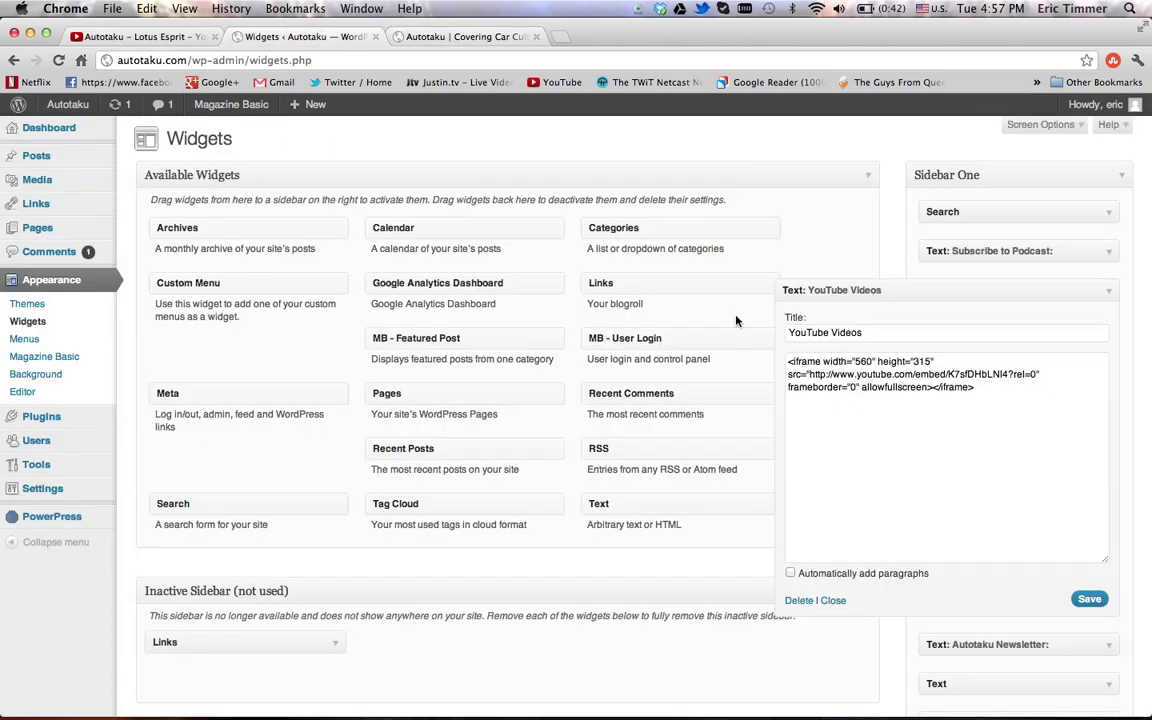
click(858, 363)
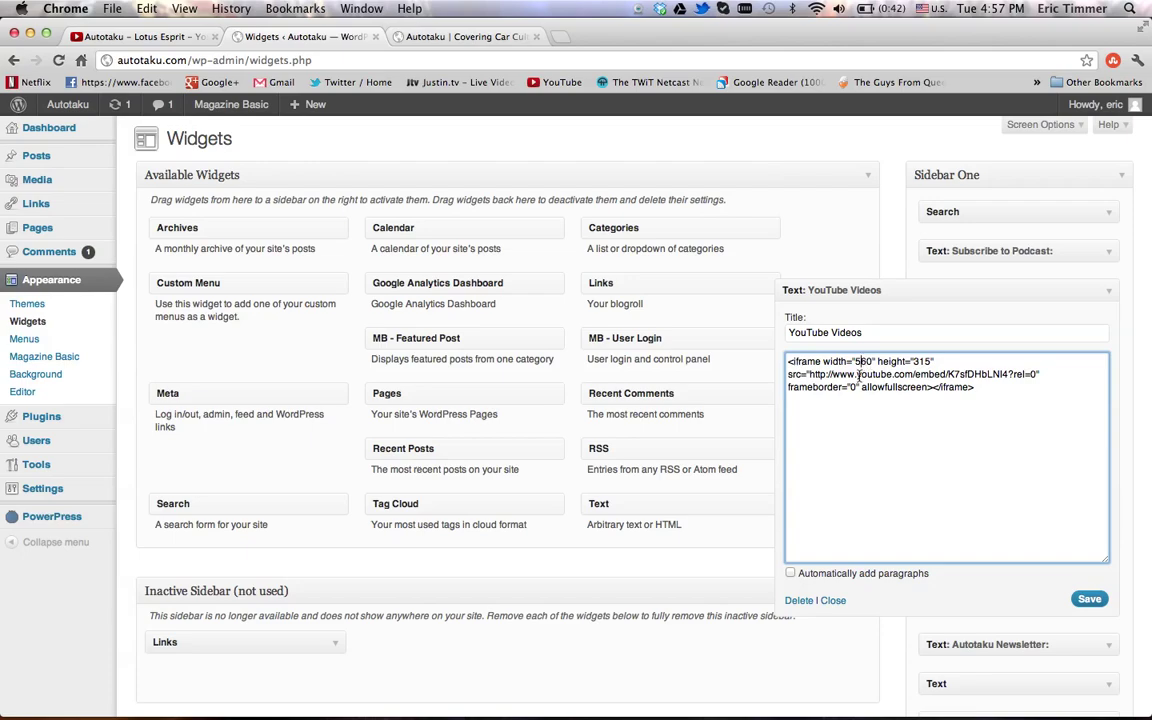
key(BackSpace)
text(3)
click(918, 362)
key(BackSpace)
click(1085, 599)
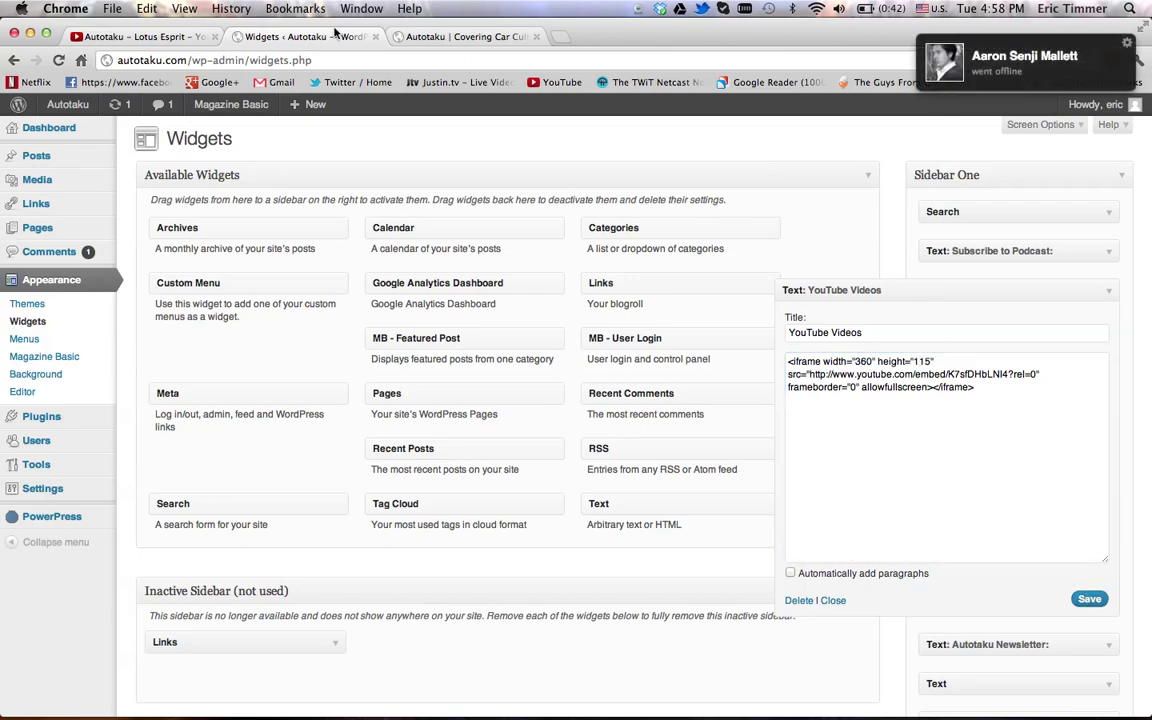
click(443, 37)
click(58, 61)
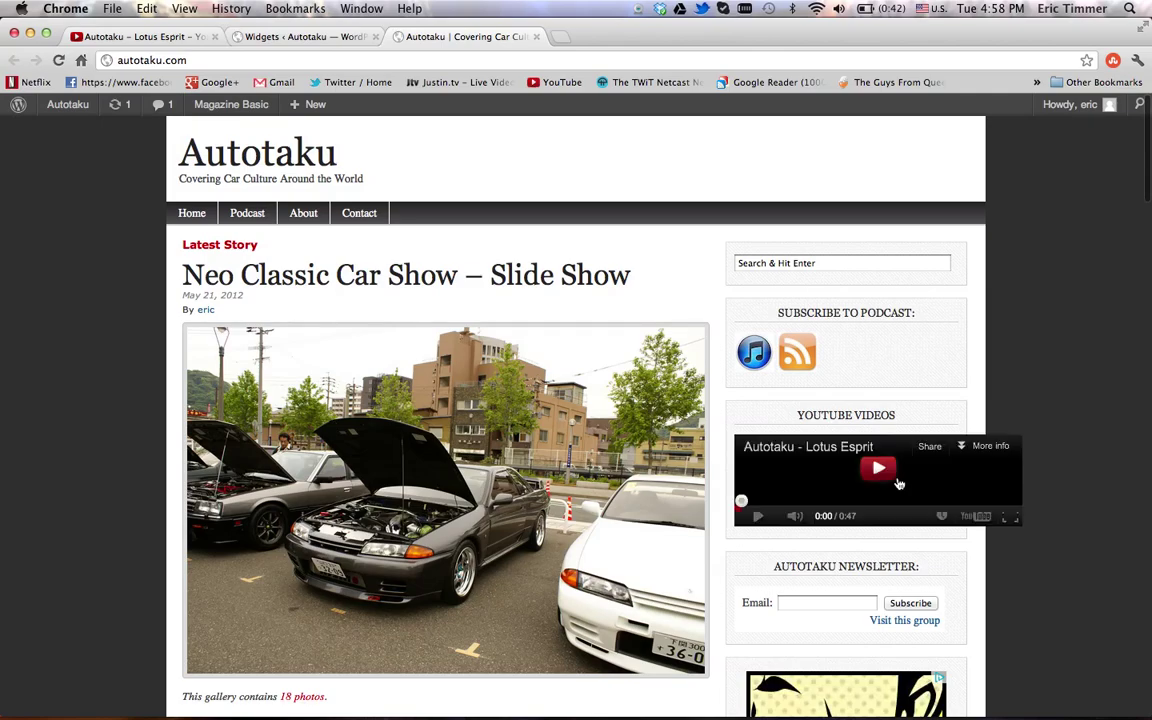
Set the iframe height to 215 and width to 300 in the YouTube Videos widget code and save the widget
click(296, 36)
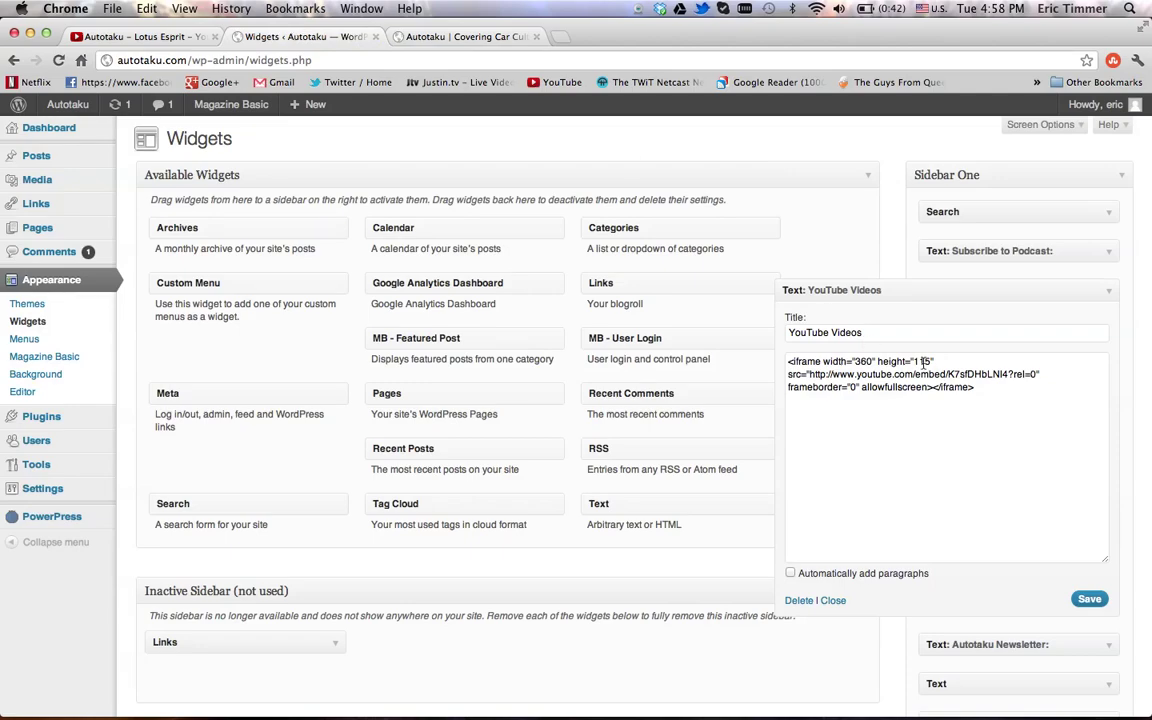
click(917, 362)
key(BackSpace)
text(2)
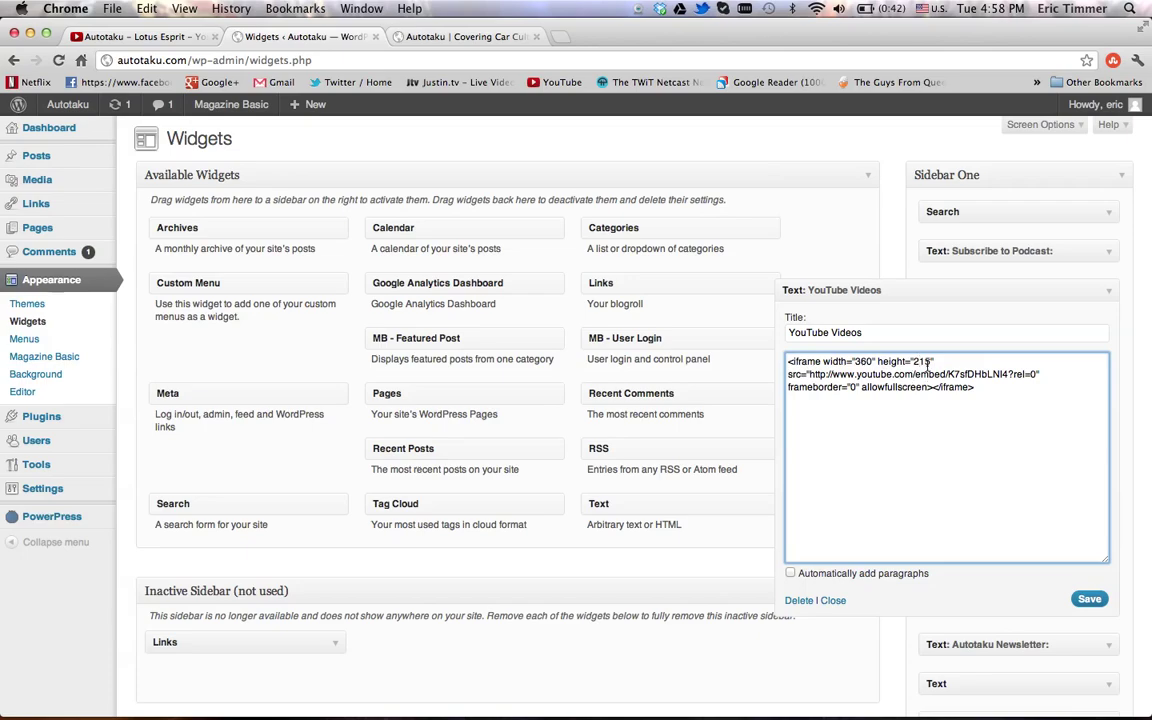
click(858, 362)
key(Delete)
key(Delete)
text(00)
click(1089, 599)
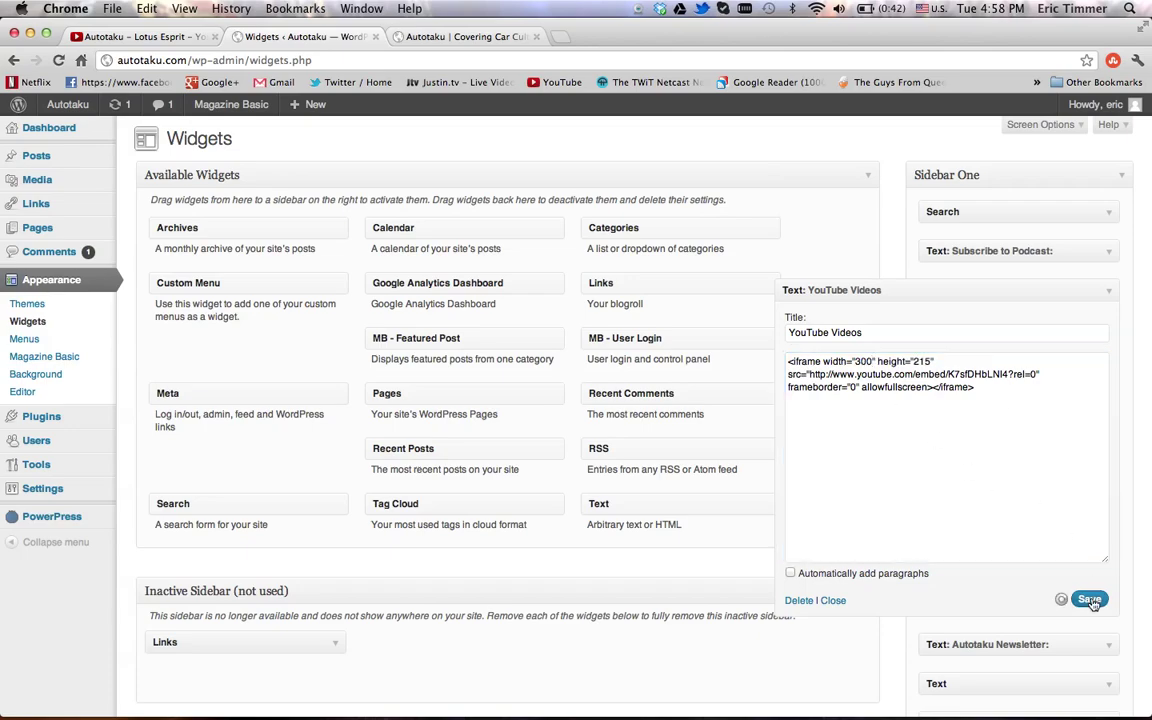
Reload the Autotaku site and check how the resized video fits in the sidebar
click(430, 38)
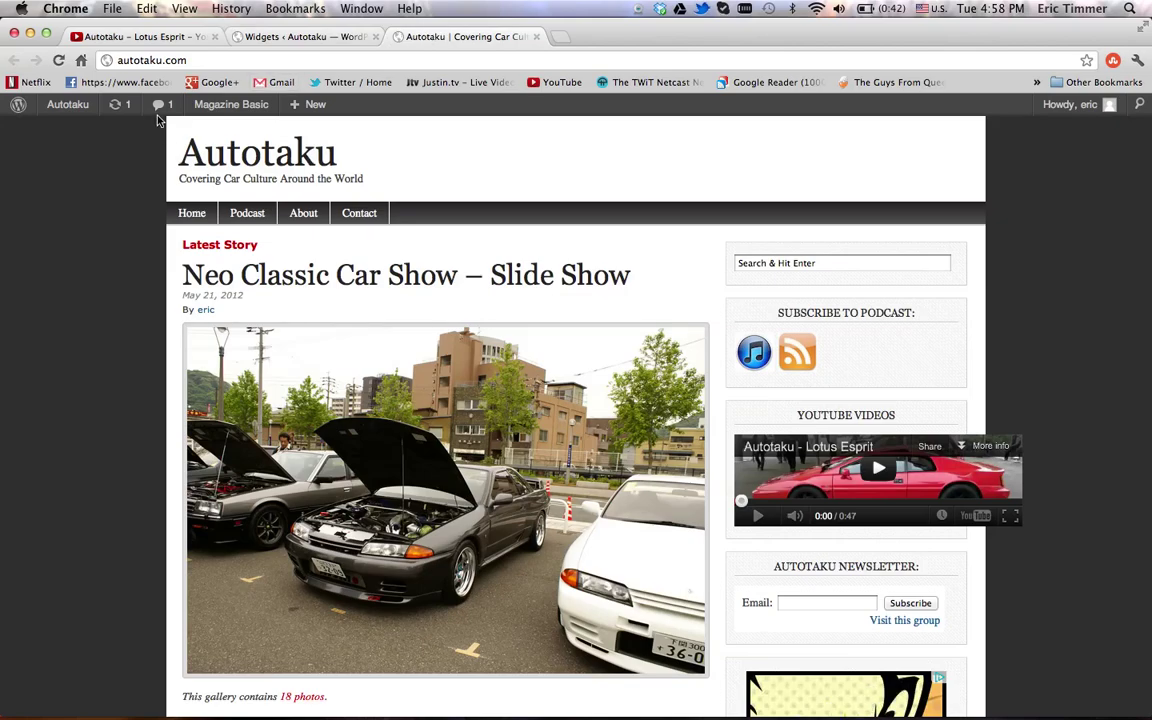
click(60, 60)
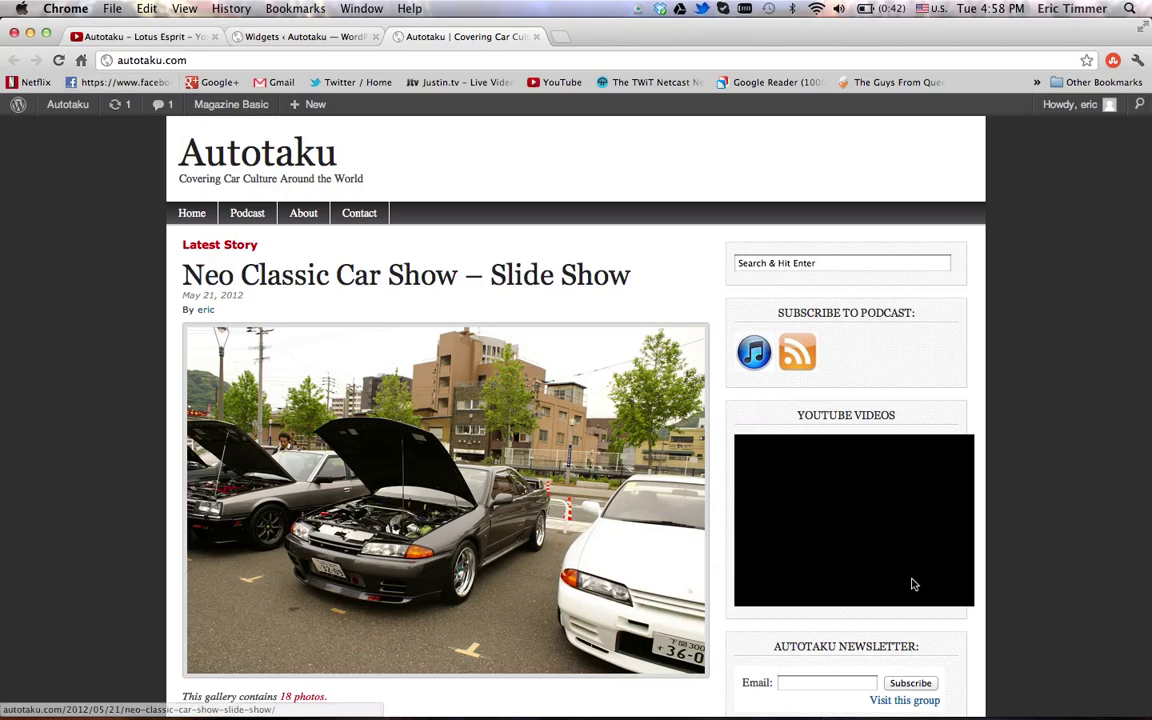
scroll(954, 566, down, 2)
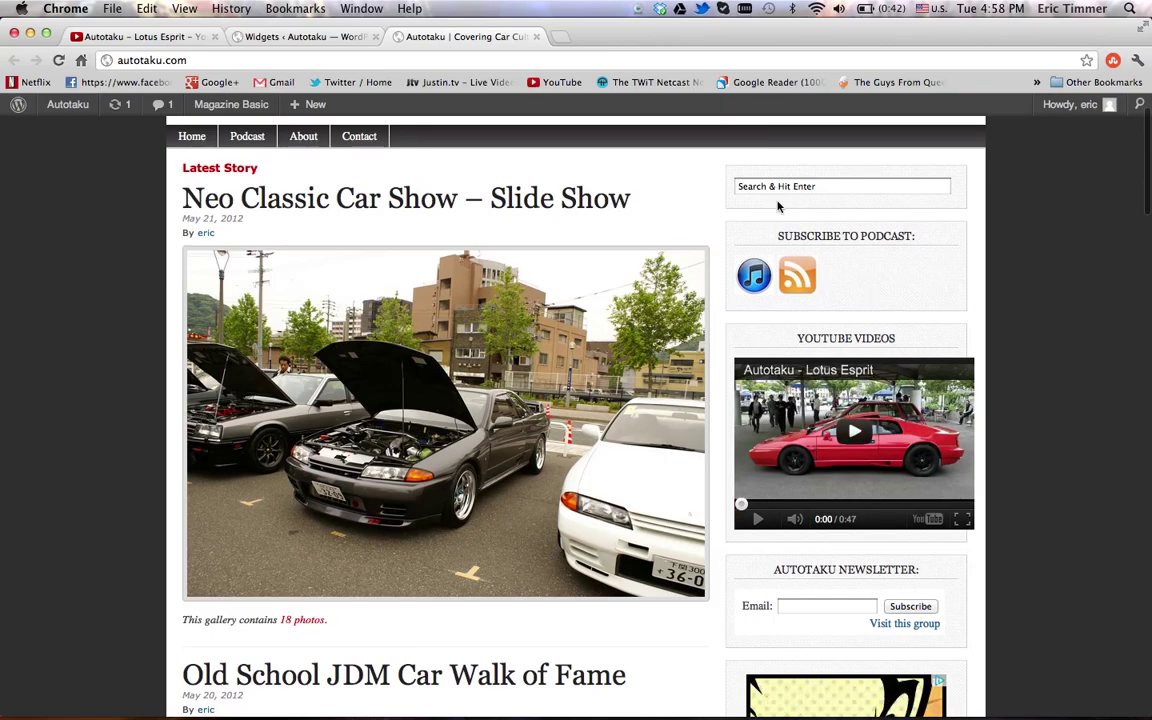
Return to the Widgets management page of the Autotaku site administration
click(251, 37)
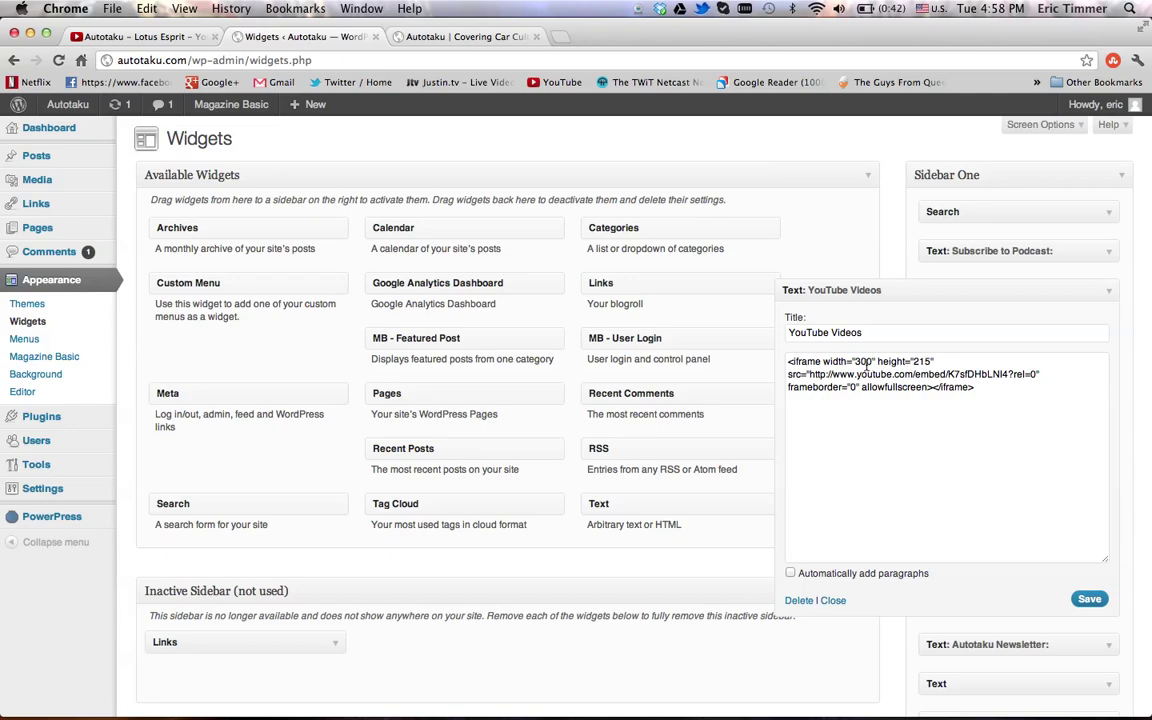
key(BackSpace)
key(BackSpace)
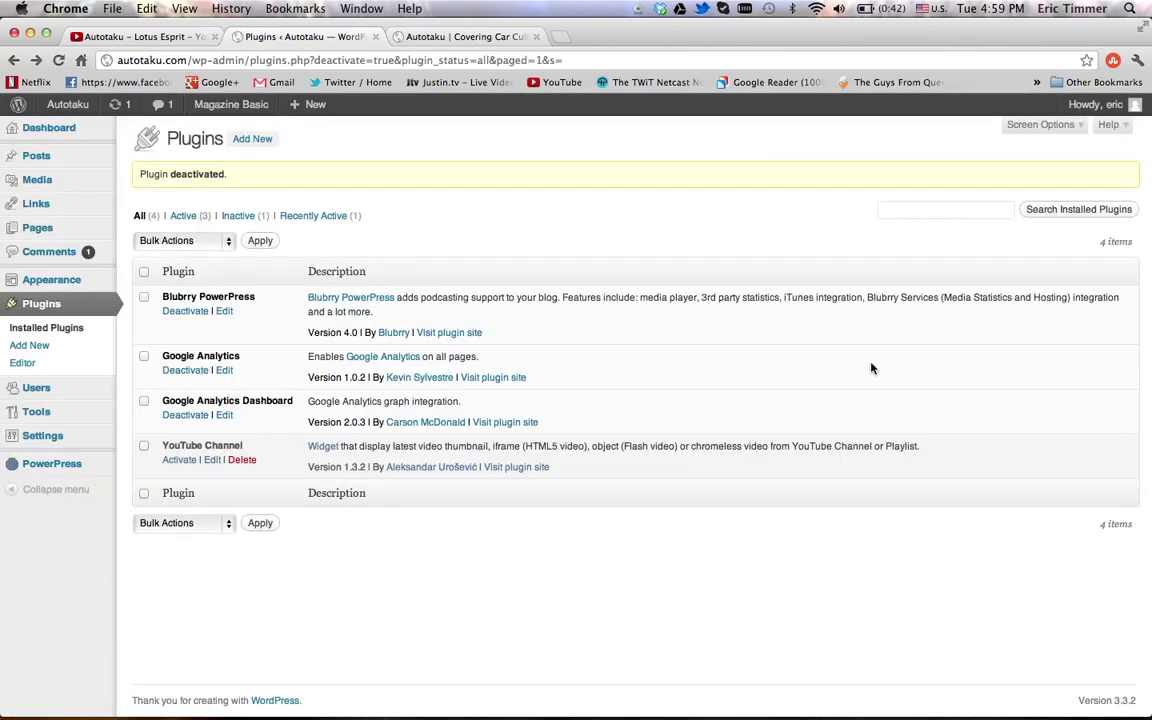
click(45, 282)
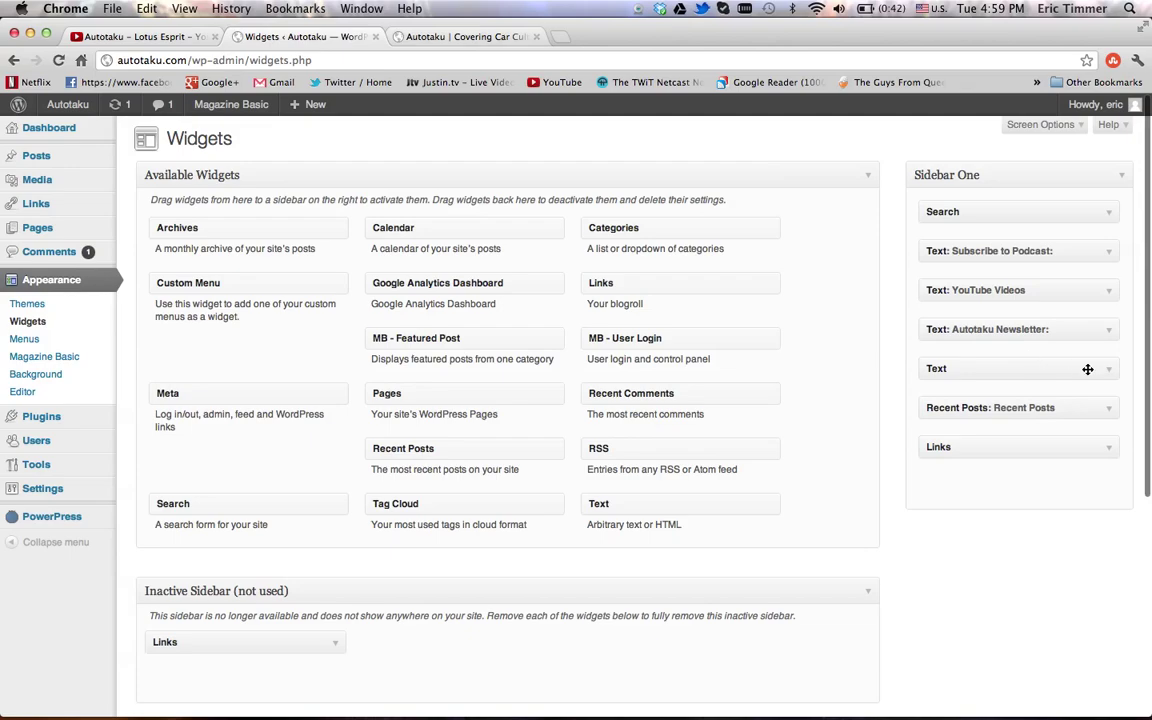
Set the iframe width to 290 and height to 205 in the YouTube Videos widget code
click(1108, 291)
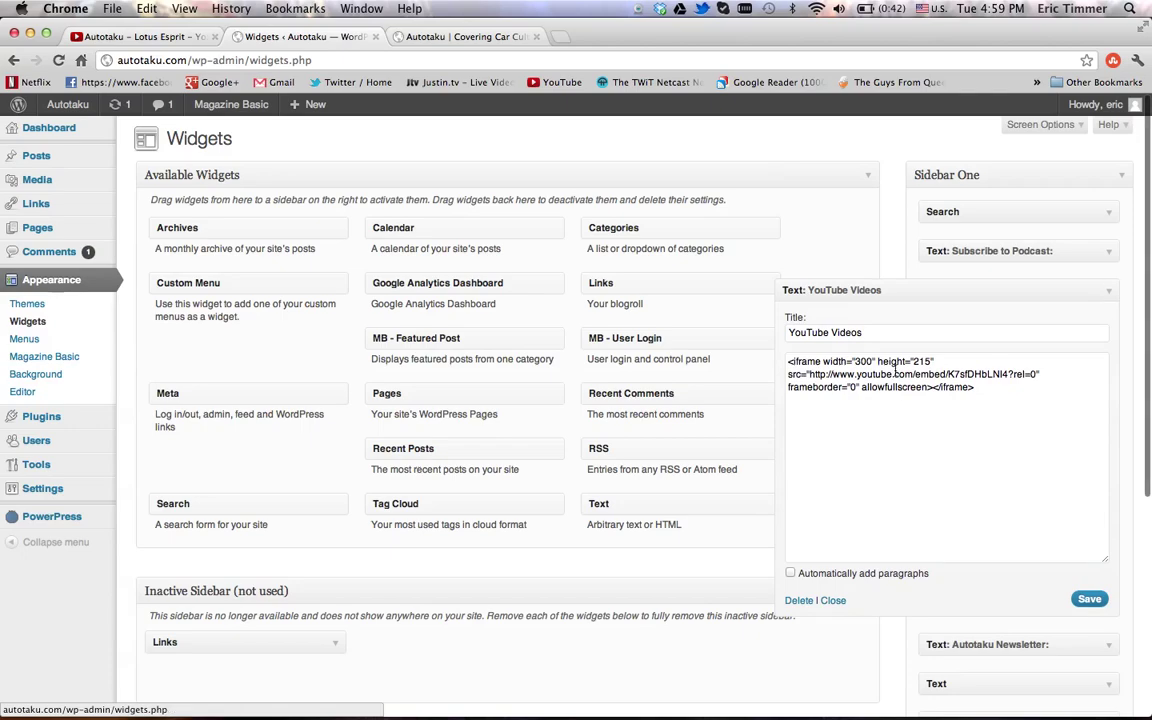
drag(873, 361, 855, 361)
key(BackSpace)
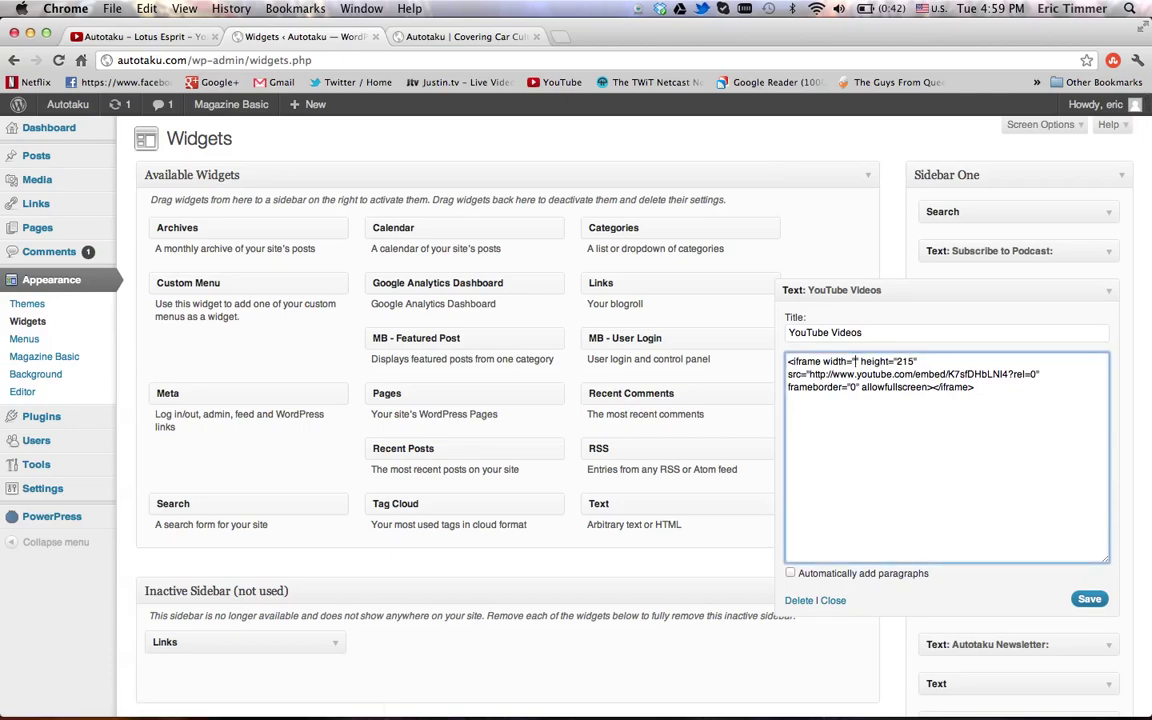
text(290)
Wrap the iframe code in <center> and </center> tags and save the YouTube Videos widget
text(<)
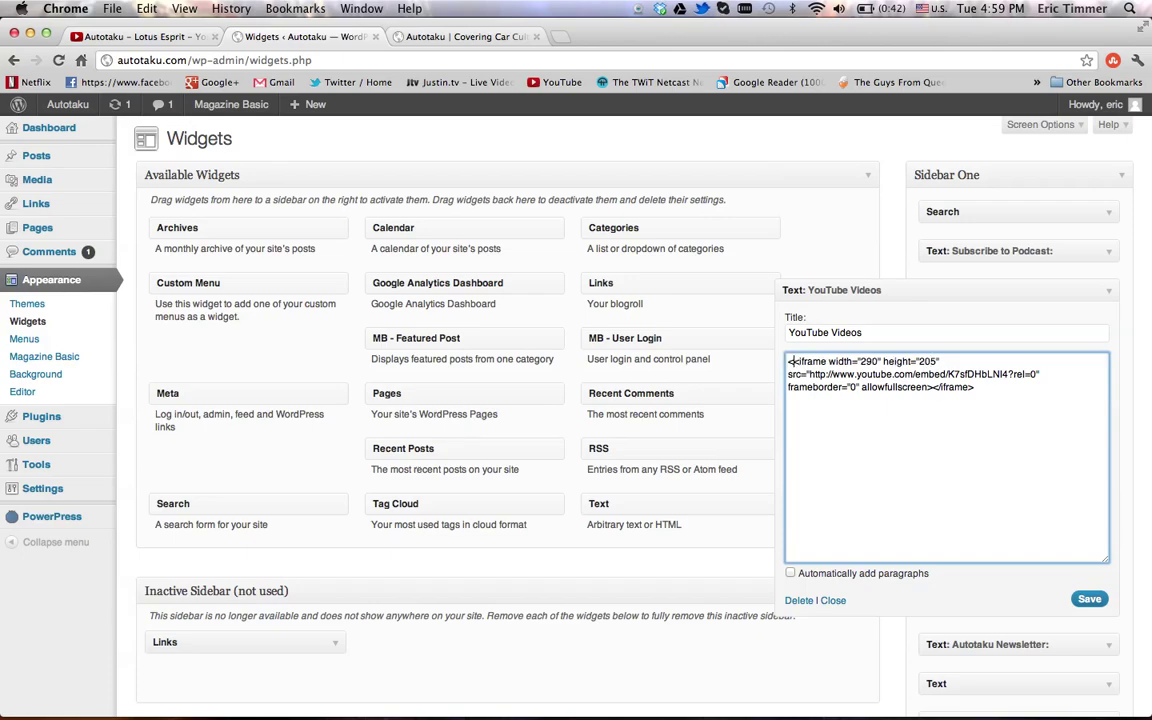
text(b)
key(BackSpace)
text(cen)
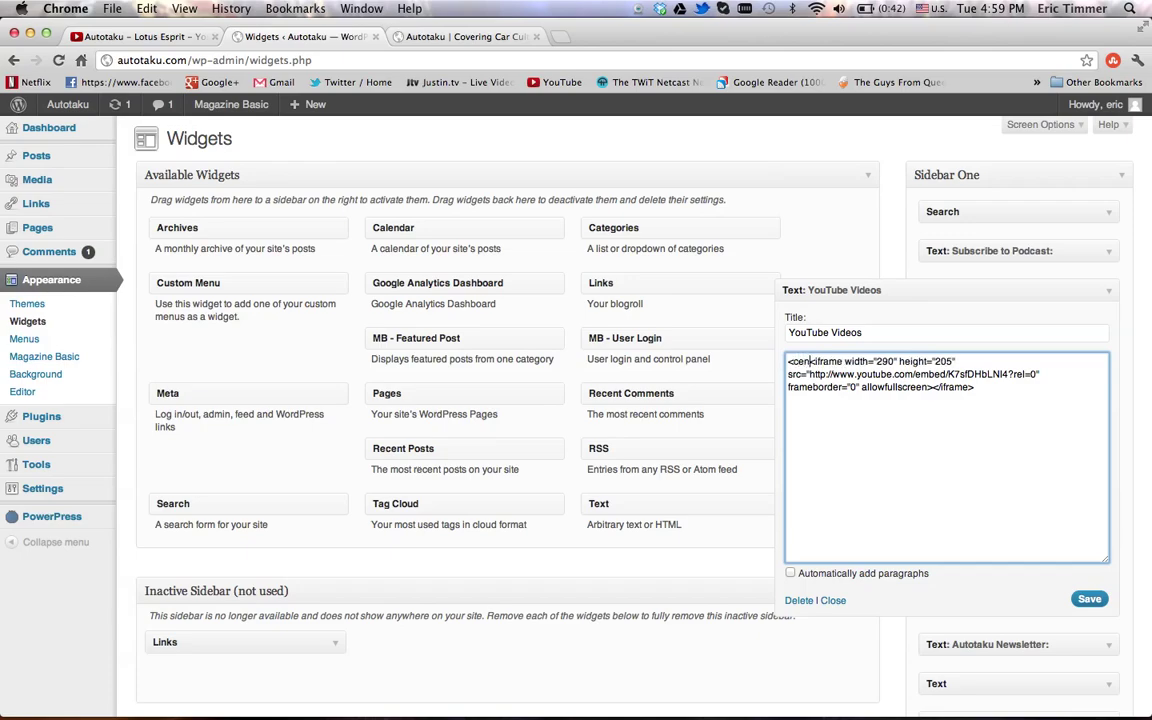
text(ter)
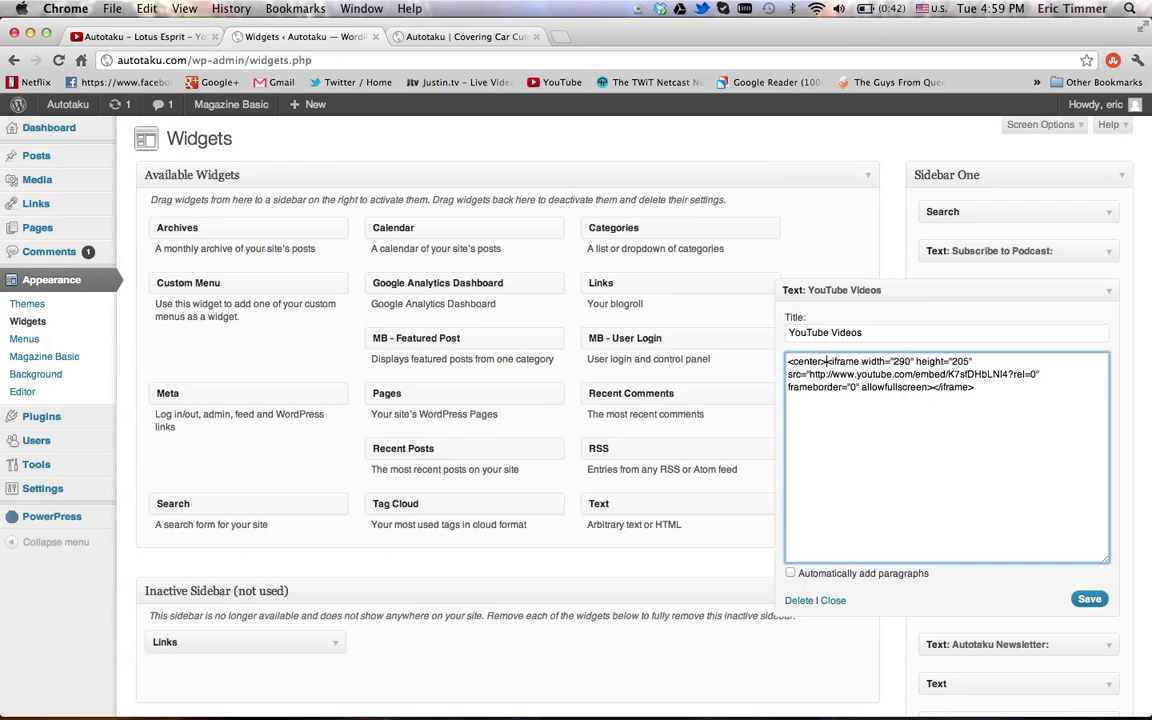
text(>)
click(982, 387)
click(975, 540)
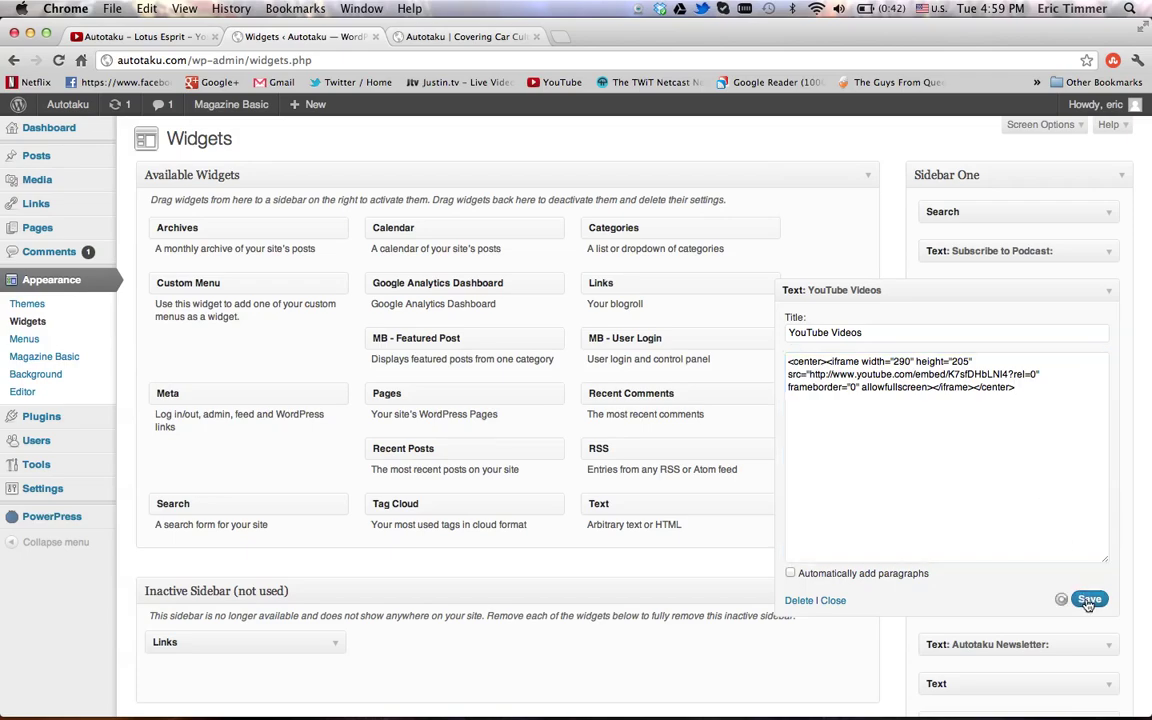
Reload the Autotaku site and check how the centred video sits in the sidebar
click(415, 35)
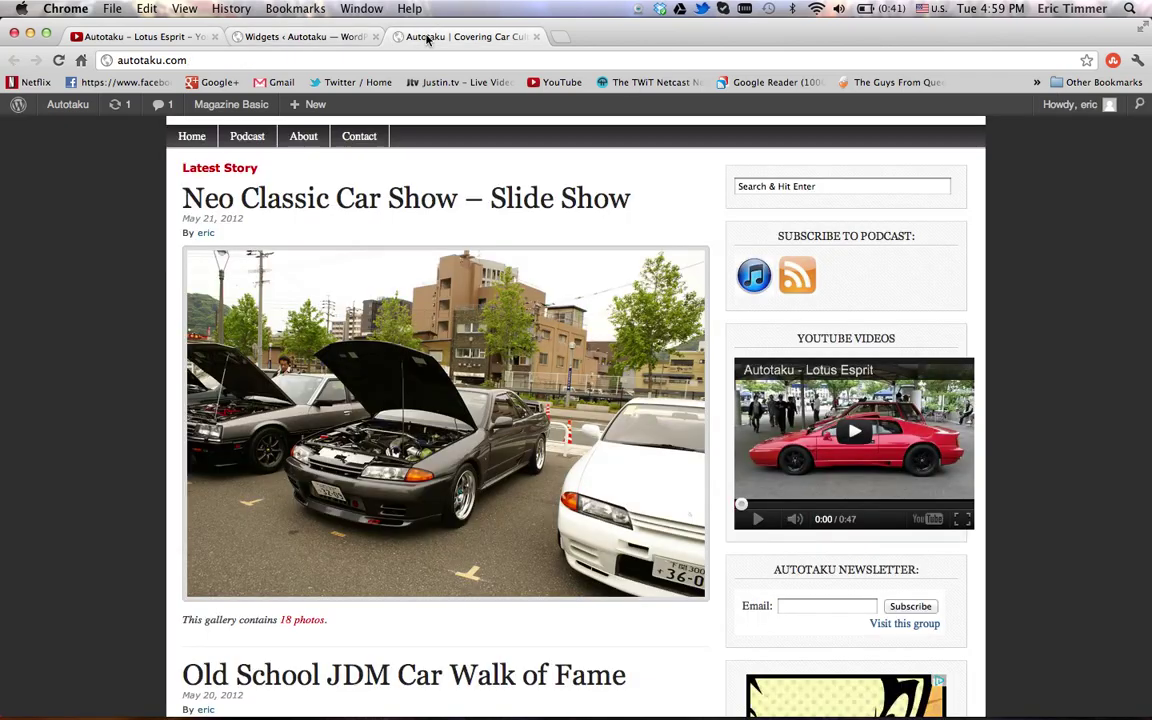
click(60, 60)
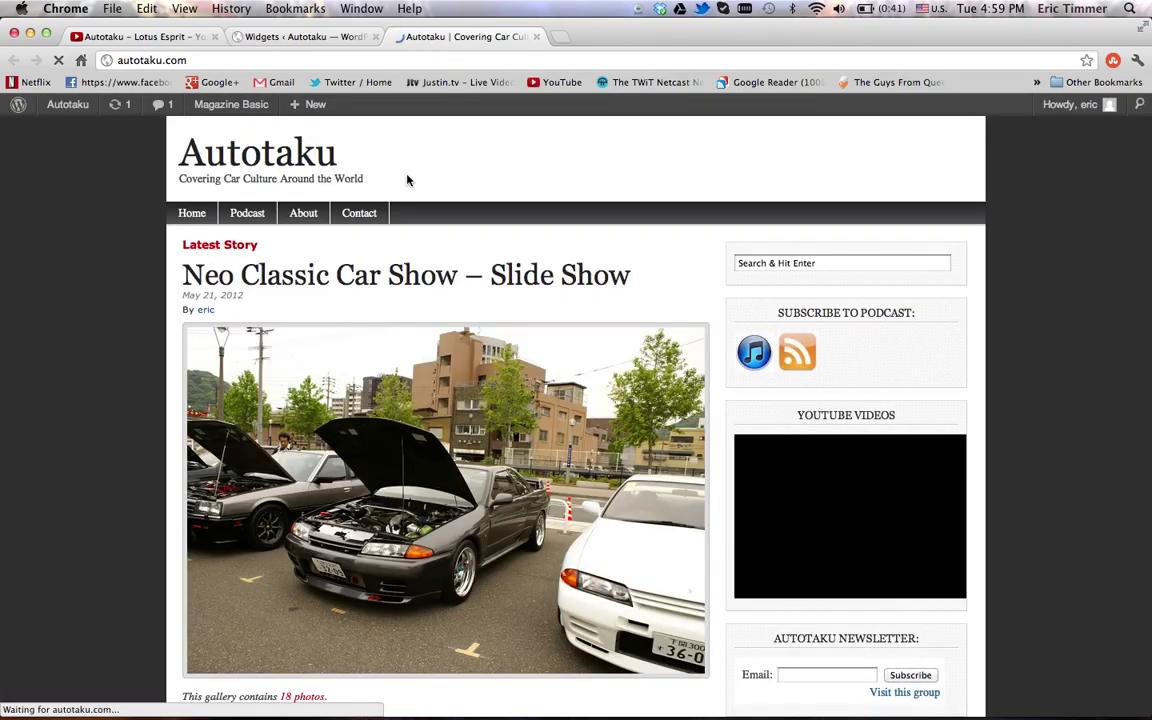
scroll(407, 180, down, 2)
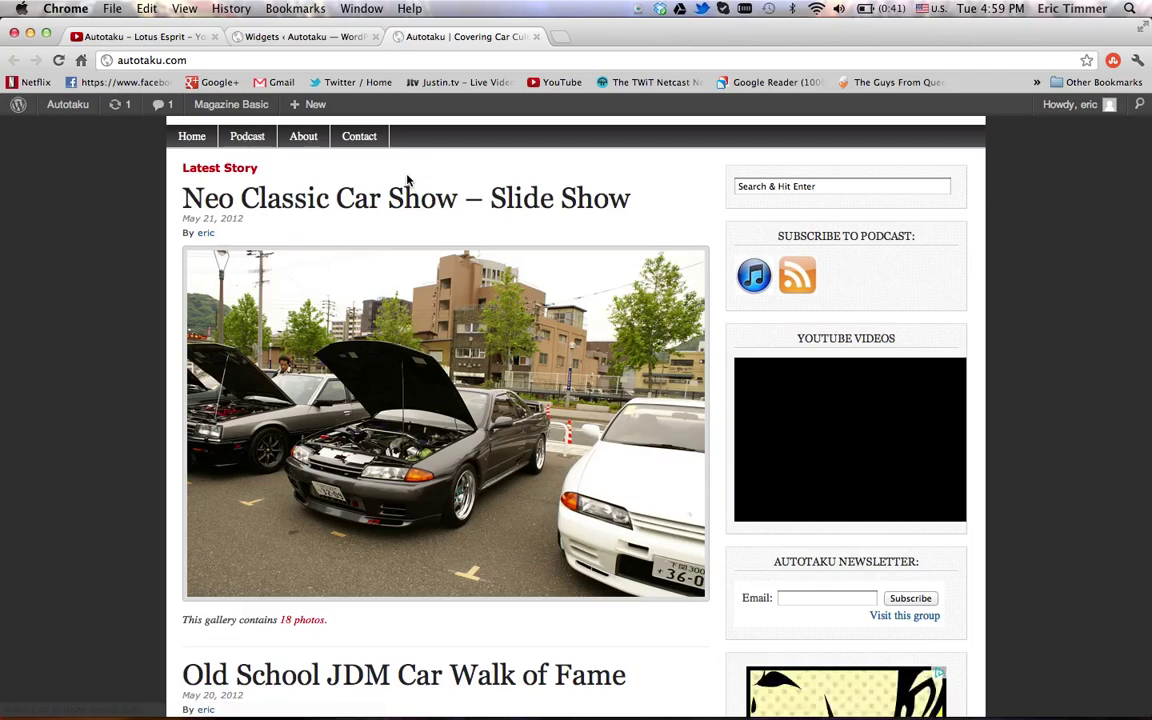
Remove the opening and closing center tags around the iframe in the YouTube Videos widget and save it
click(252, 36)
click(827, 361)
key(BackSpace)
key(BackSpace)
key(BackSpace)
key(BackSpace)
key(BackSpace)
key(BackSpace)
key(BackSpace)
key(BackSpace)
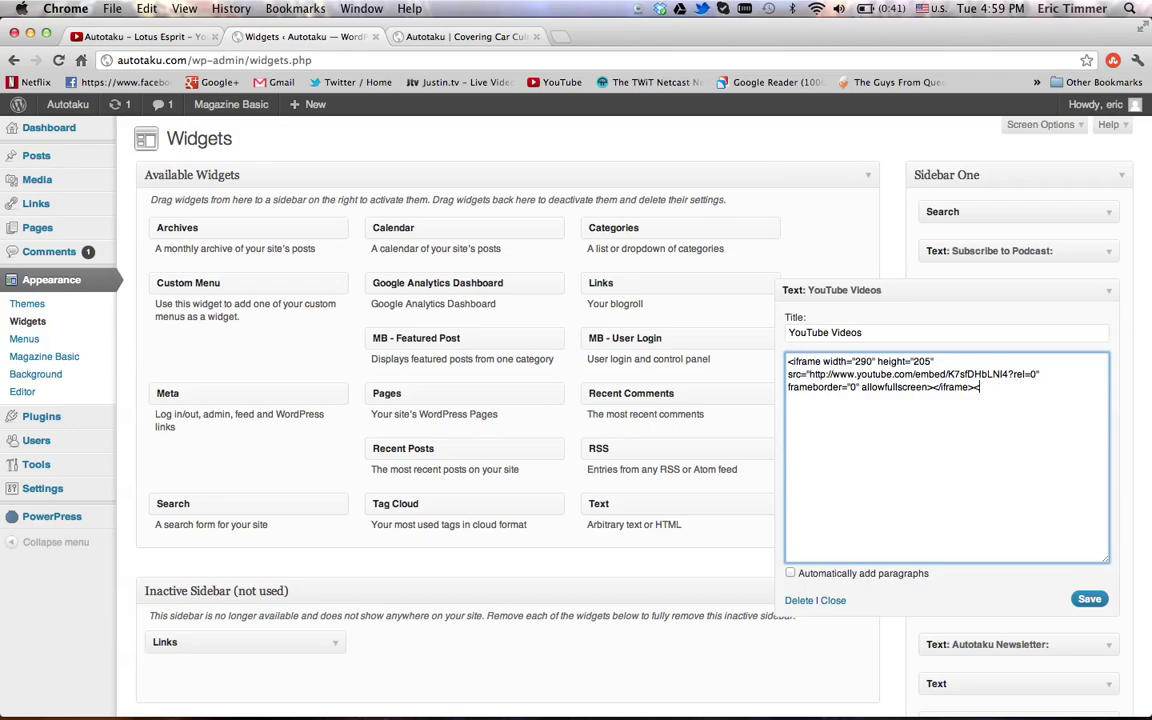
click(1089, 599)
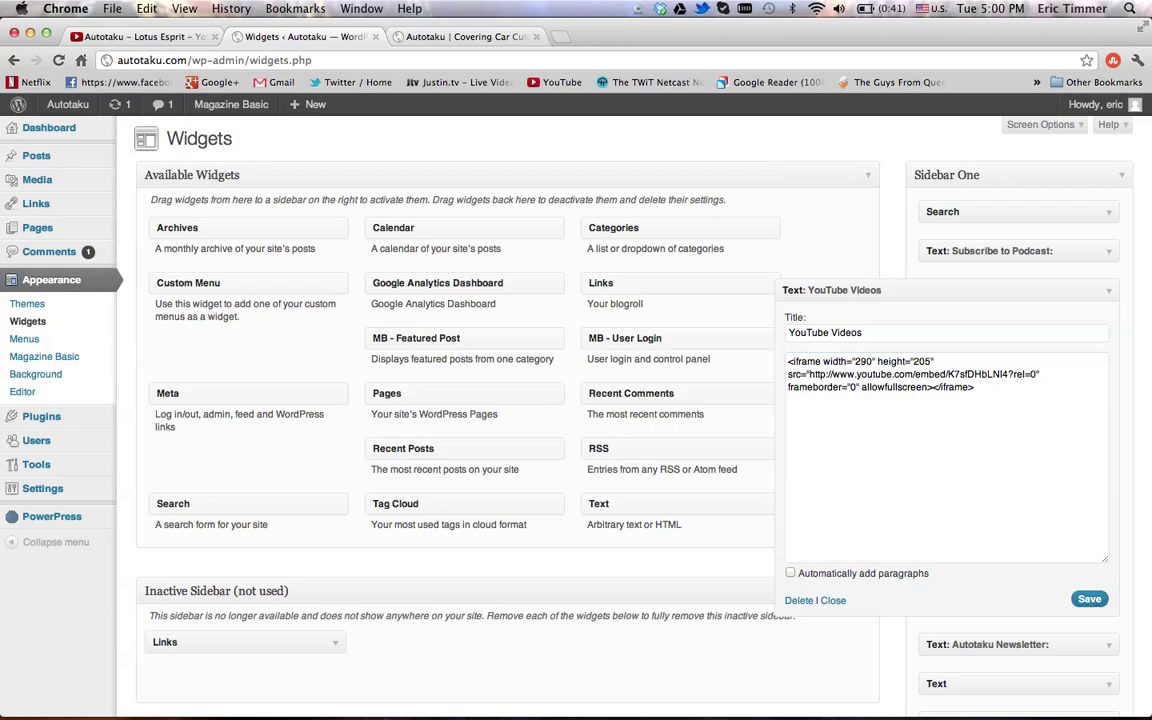
Reload the Autotaku site and check how the video fits in the sidebar without the center tags
click(422, 38)
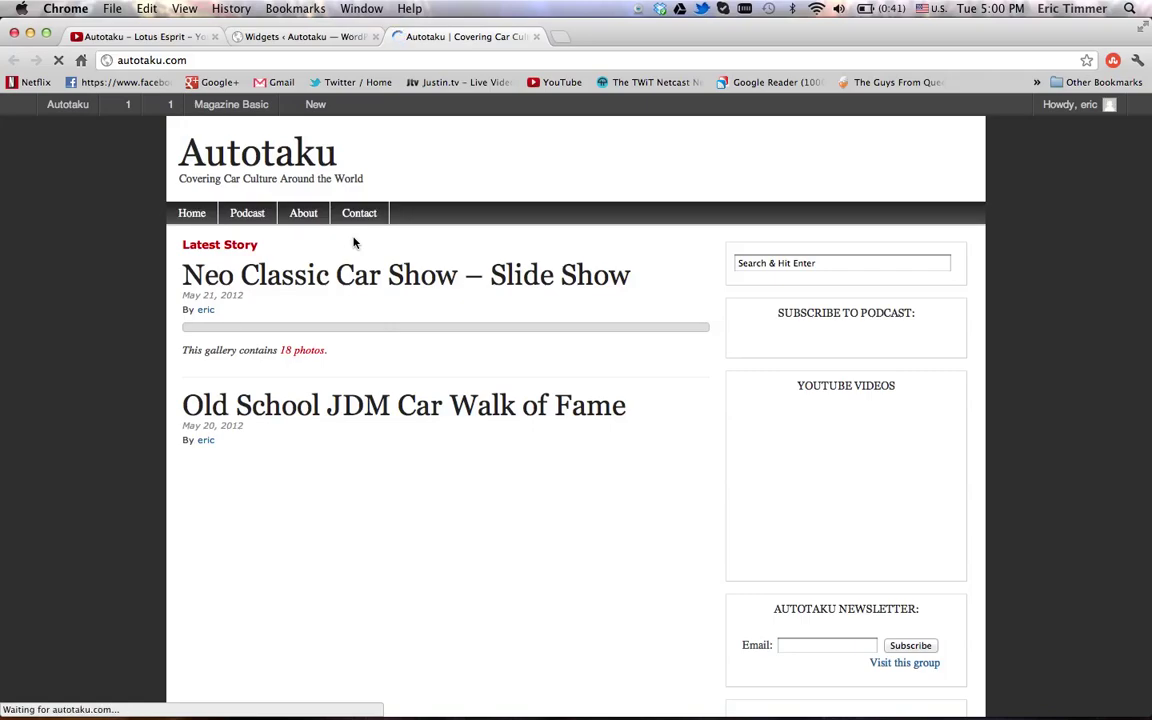
scroll(353, 242, down, 2)
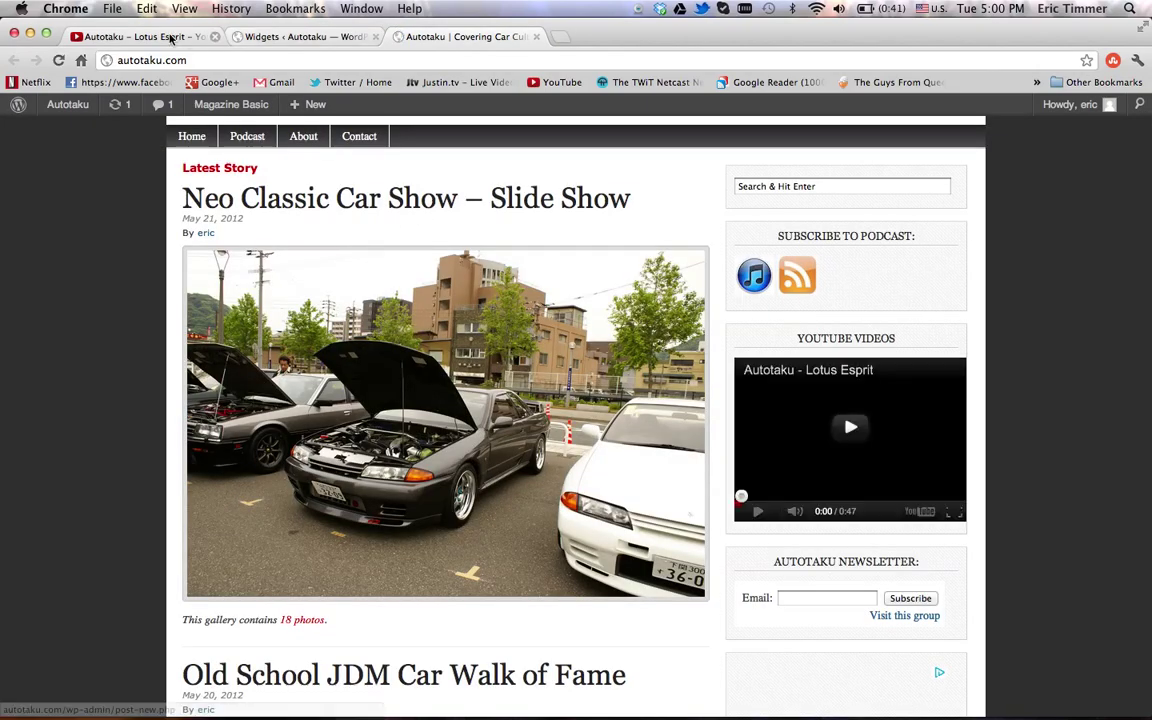
click(172, 38)
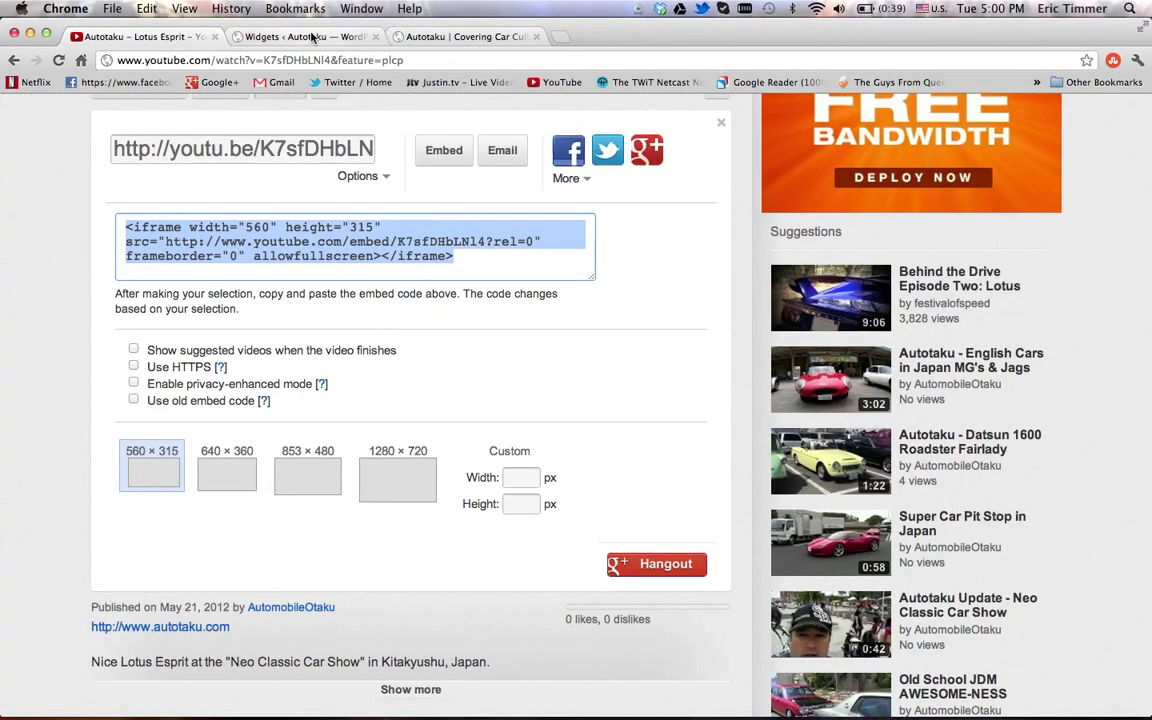
Set the iframe width to 250 and height to 200 in the YouTube Videos widget, save it, and reload the site to check
click(313, 37)
click(866, 361)
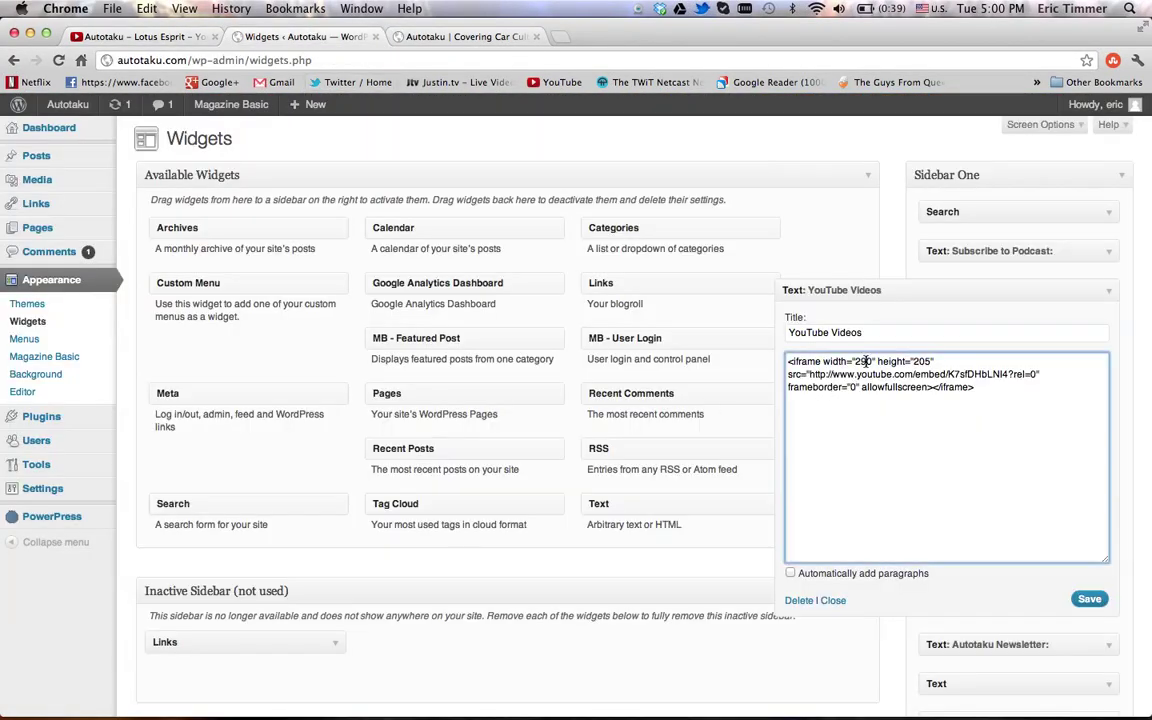
key(BackSpace)
text(5)
click(1089, 599)
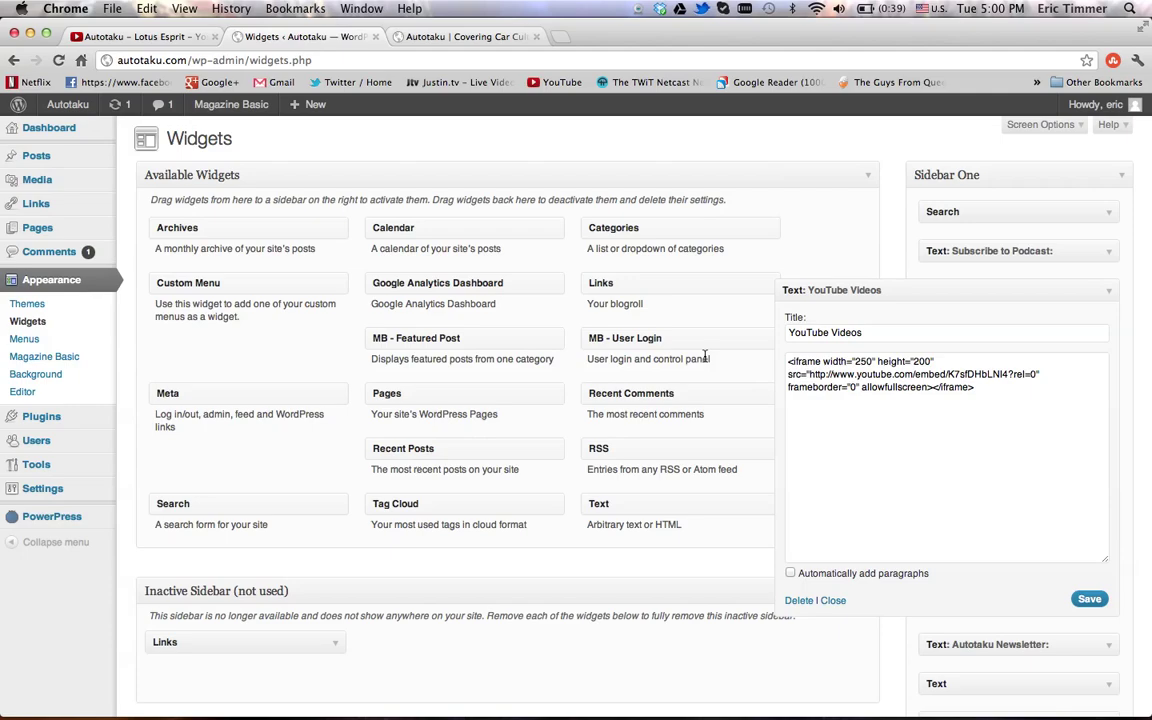
click(432, 38)
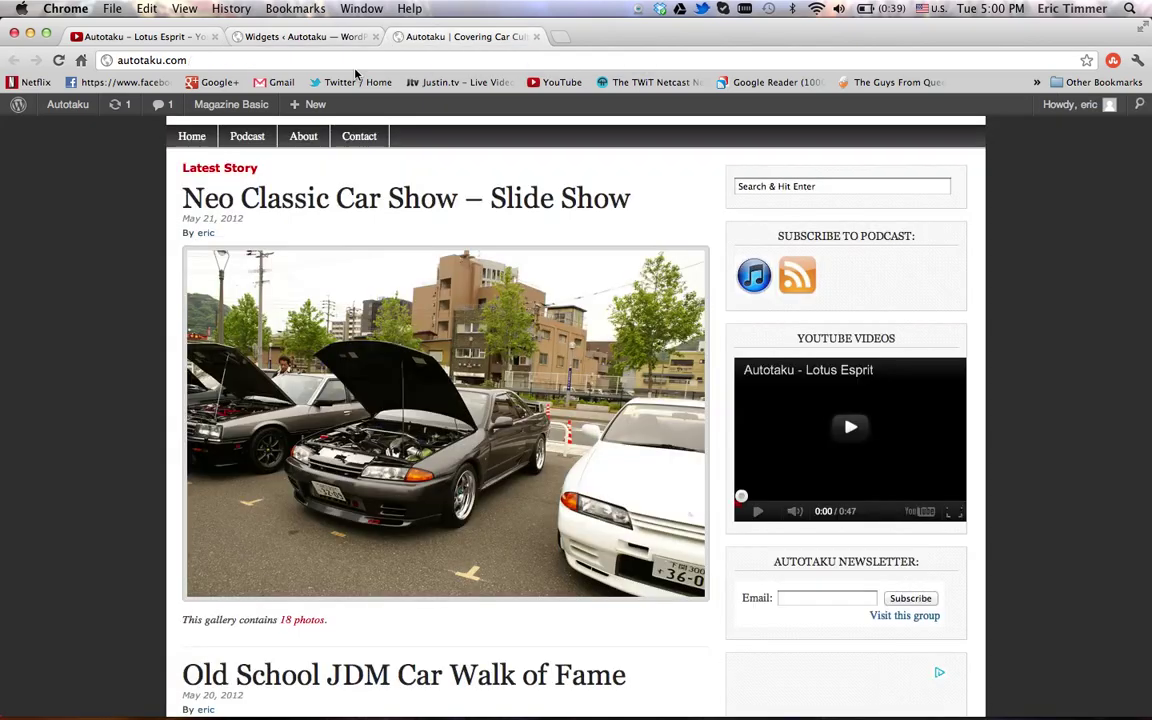
click(59, 62)
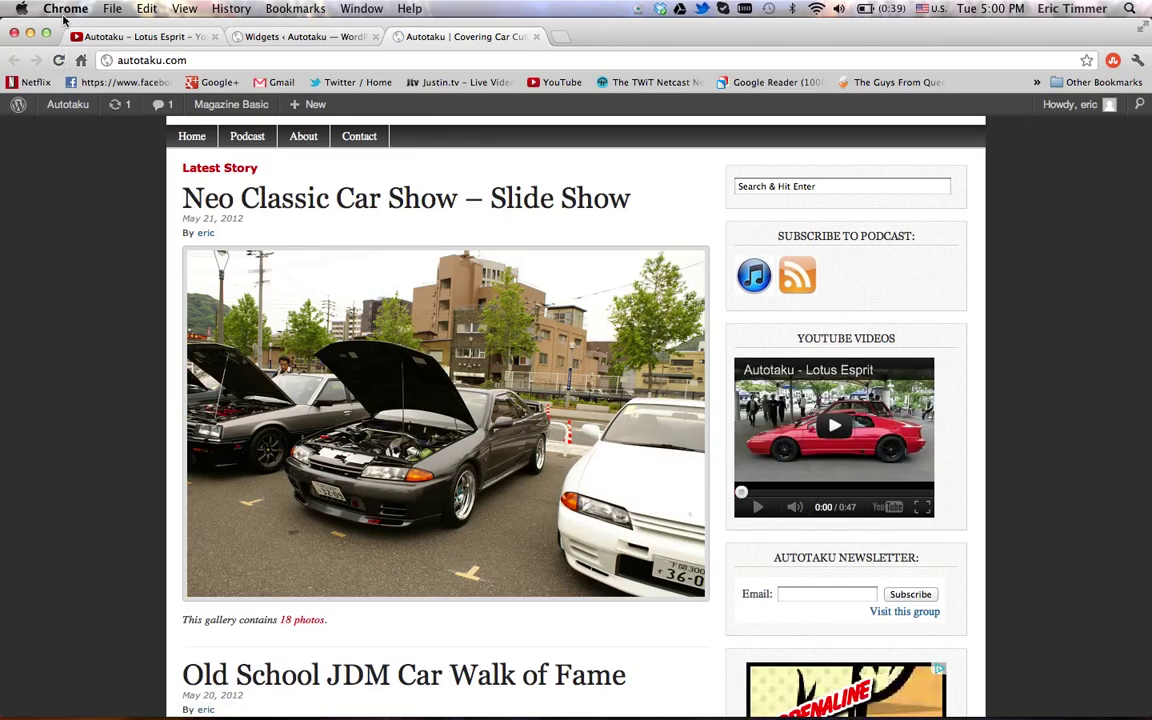
Set the iframe width to 270 in the YouTube Videos widget, save it, and reload the site to check the fit
click(291, 37)
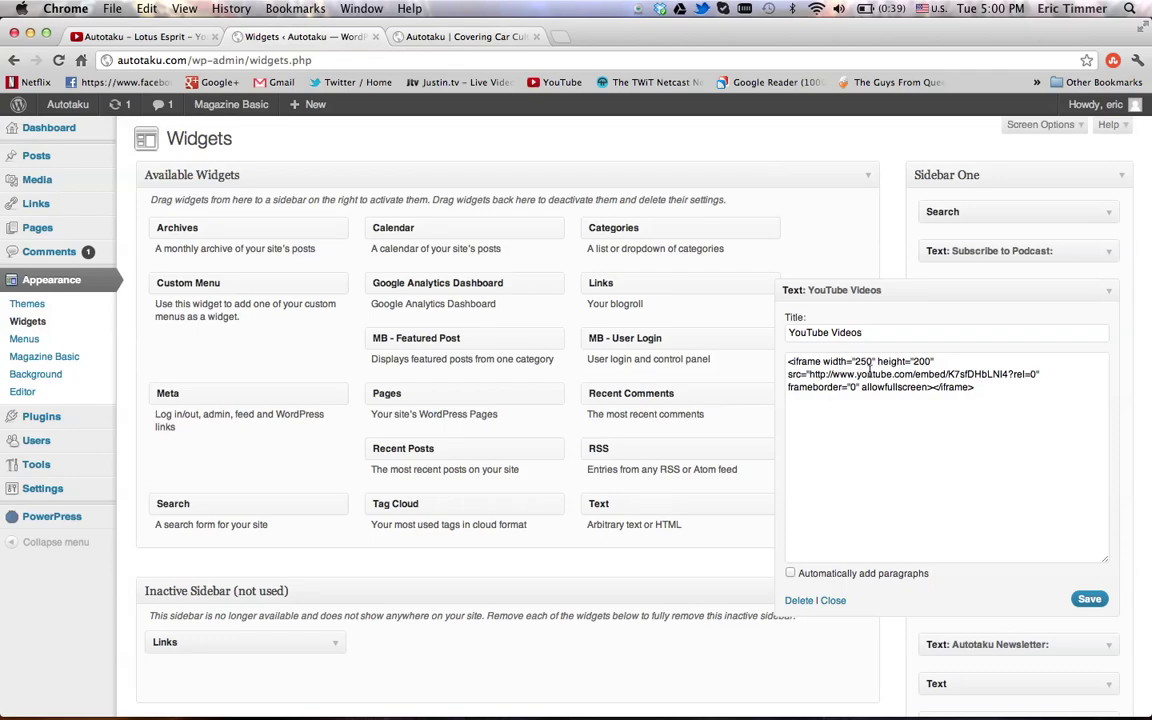
click(865, 367)
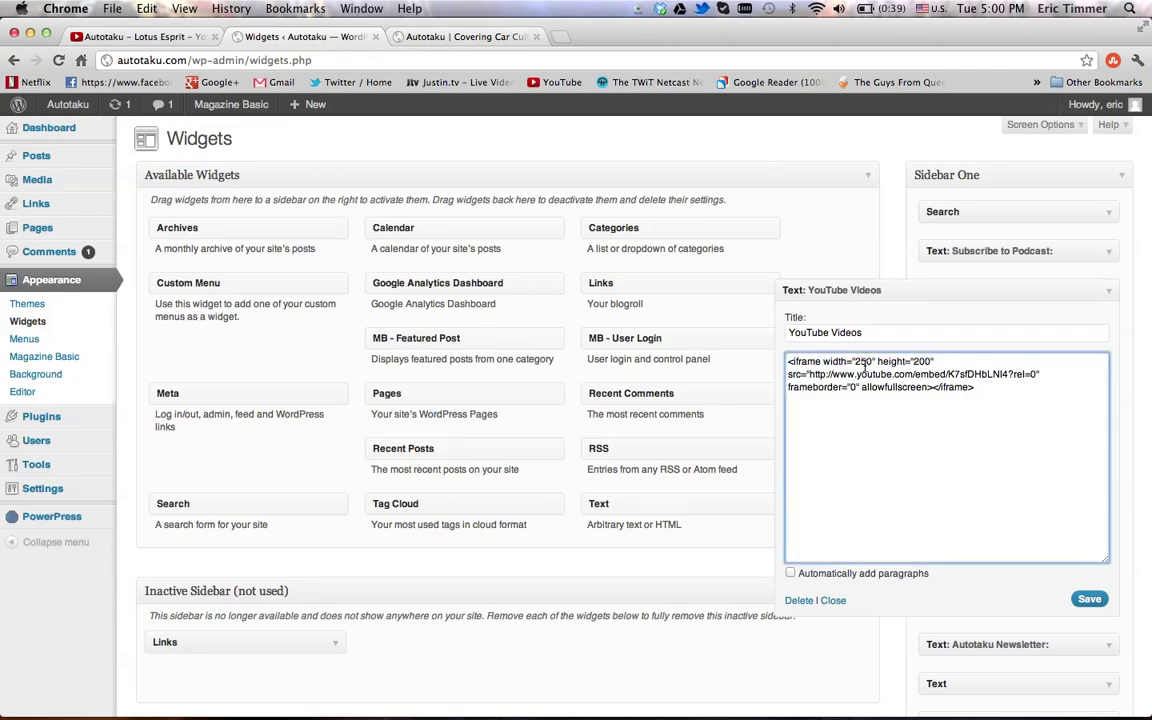
key(BackSpace)
text(7)
click(1089, 599)
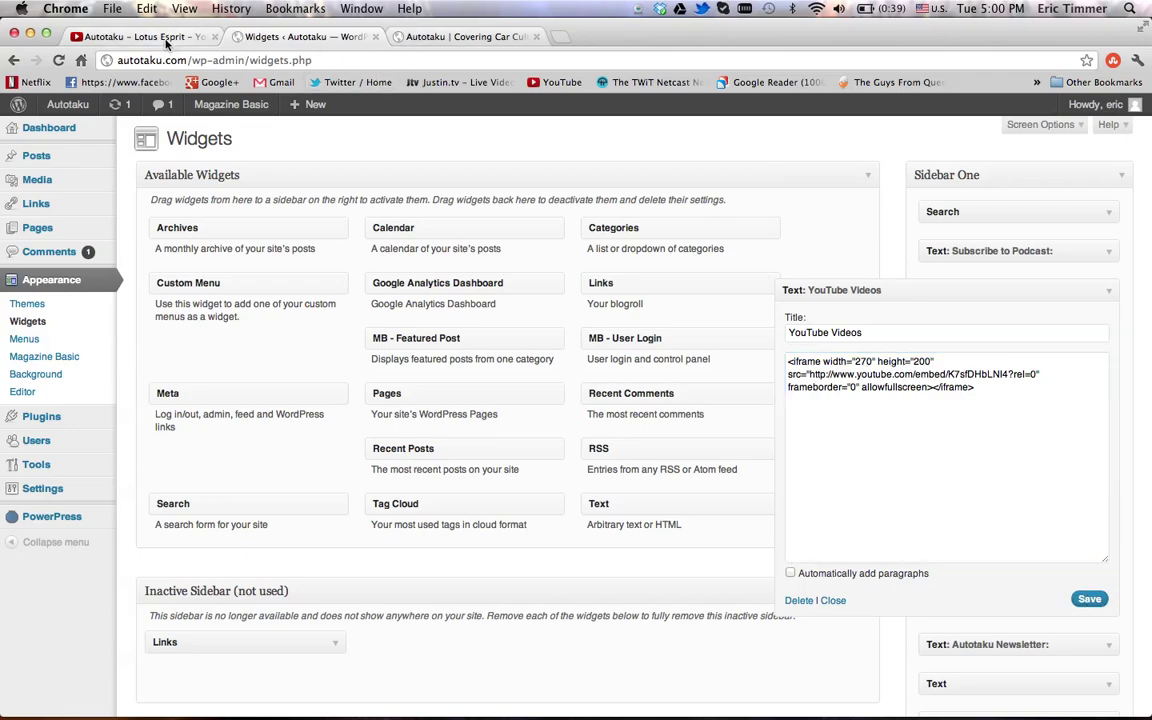
click(150, 38)
click(420, 37)
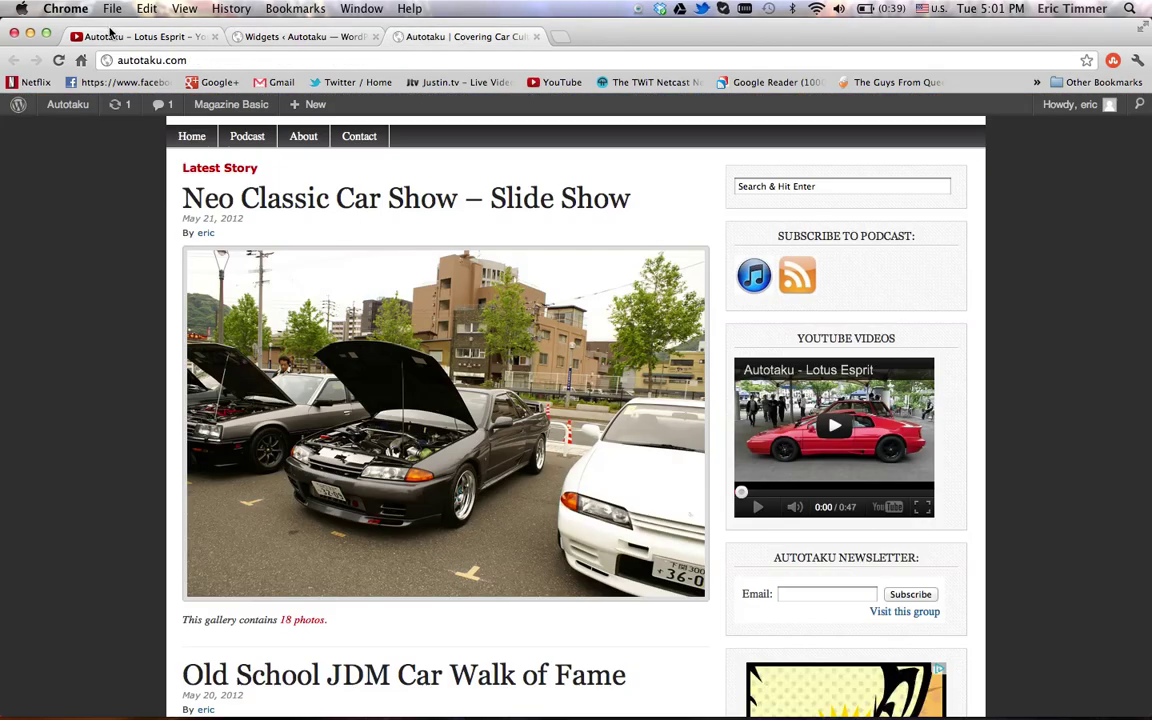
click(58, 60)
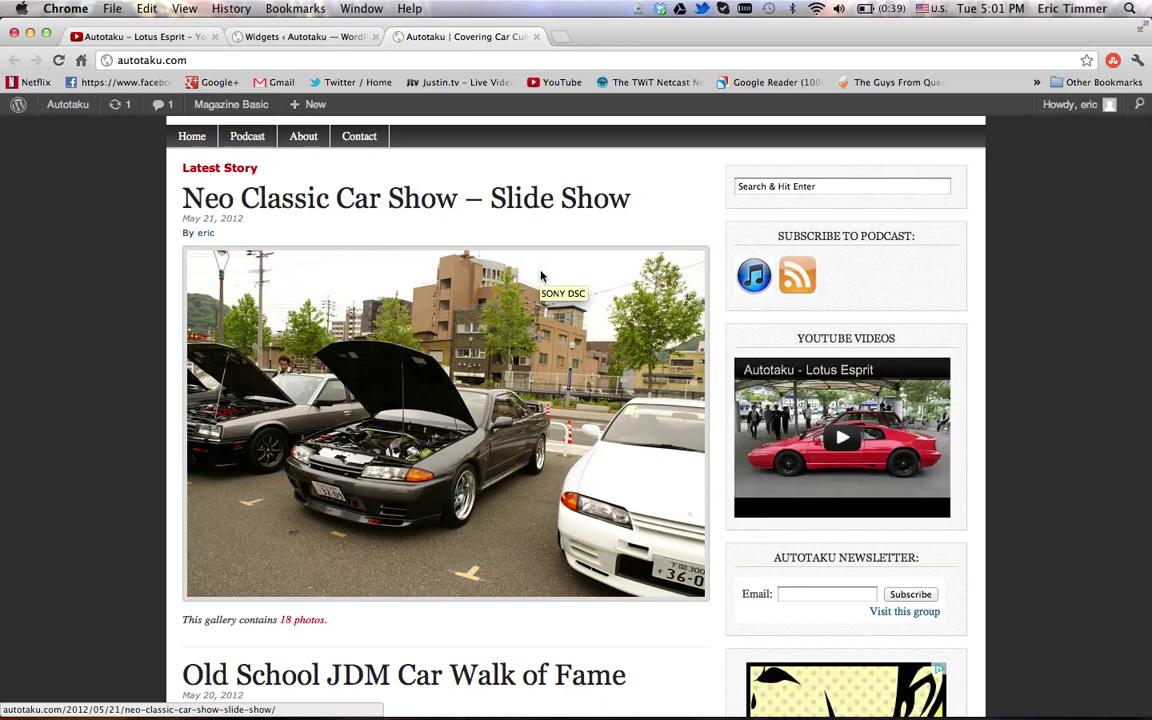
Set the iframe width to 275 in the YouTube Videos widget, save it, and reload the site to check the fit
click(291, 37)
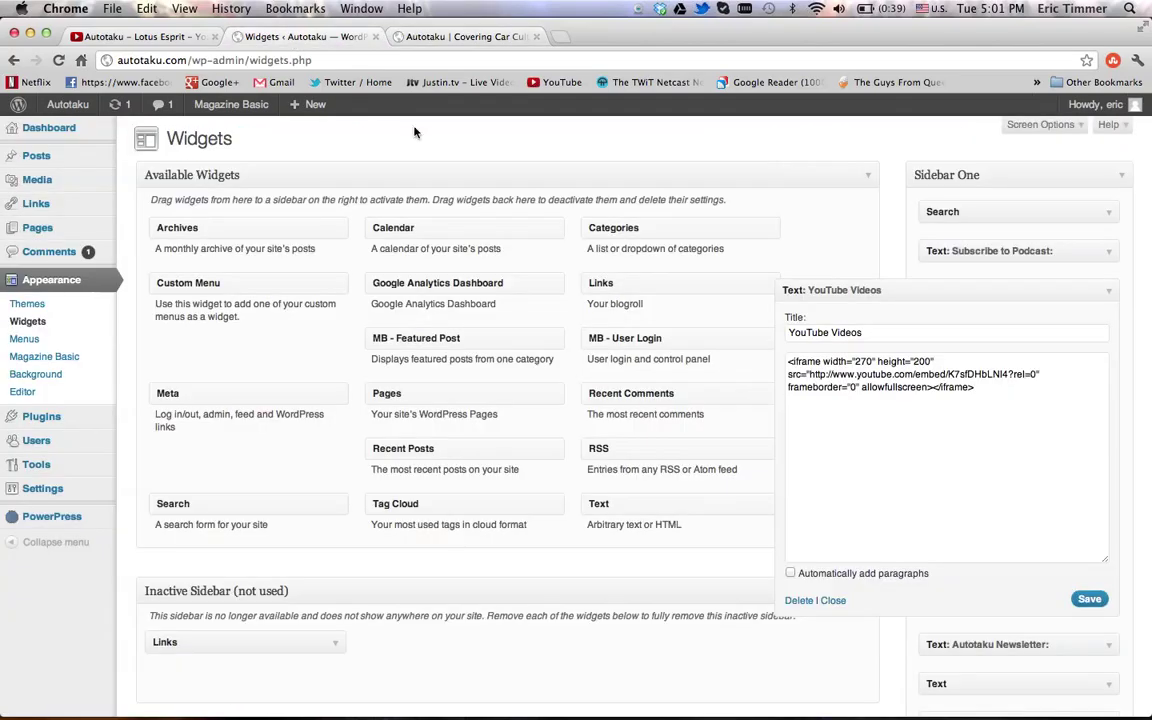
click(873, 364)
key(BackSpace)
text(5)
click(956, 540)
click(428, 37)
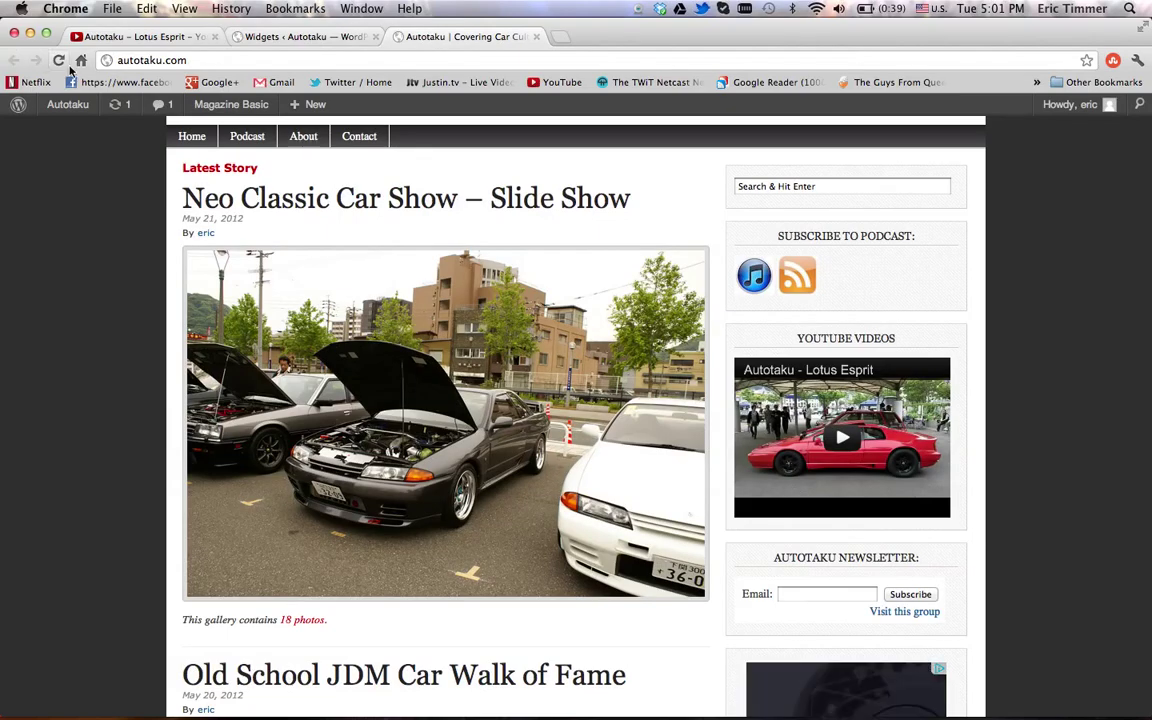
click(57, 62)
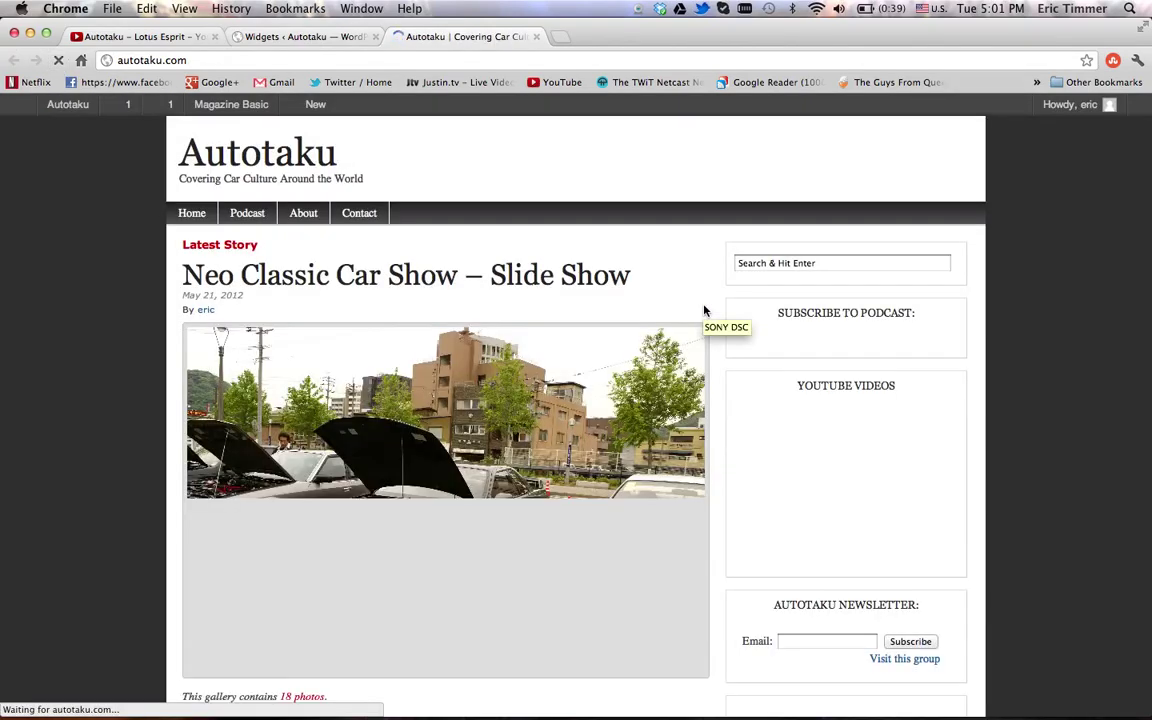
scroll(703, 311, down, 2)
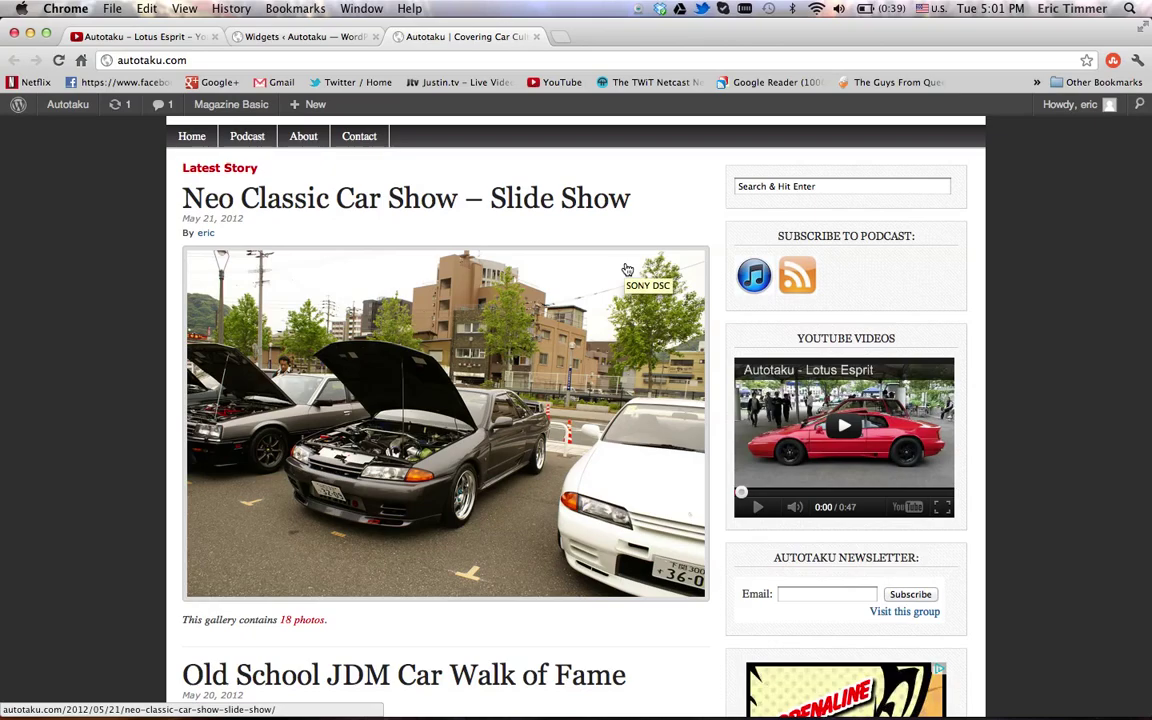
Set the iframe width to 280 in the YouTube Videos widget code and save the widget
click(297, 40)
click(868, 362)
key(BackSpace)
key(BackSpace)
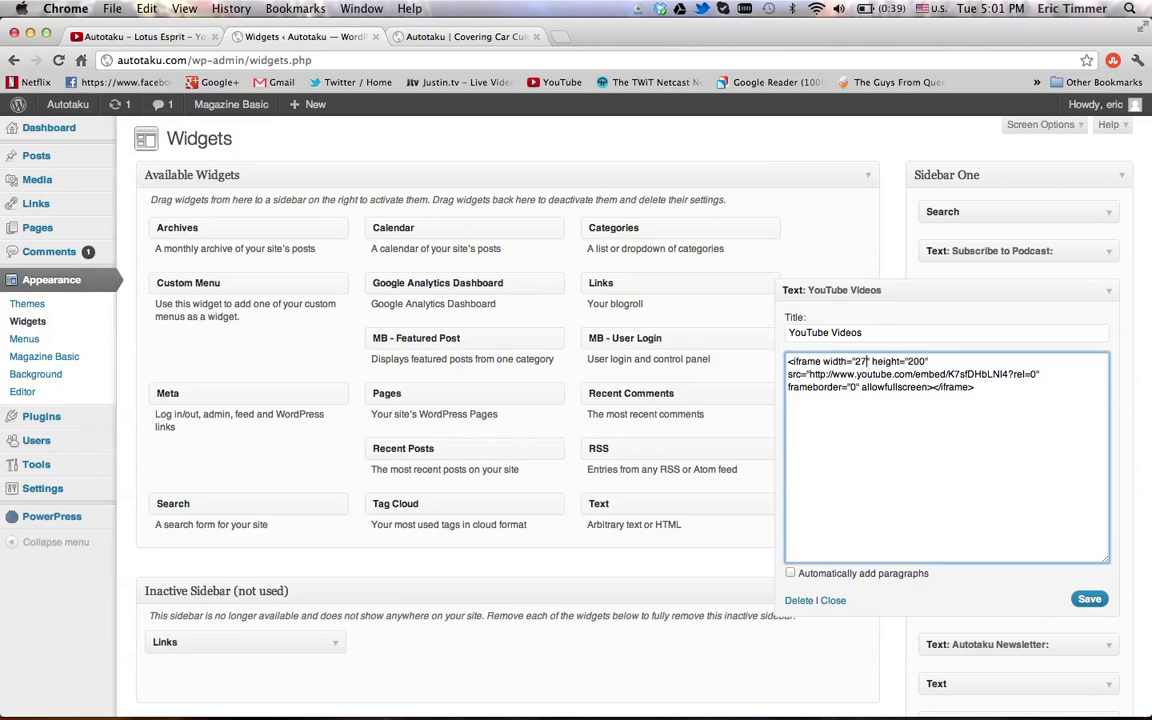
text(80)
click(1094, 600)
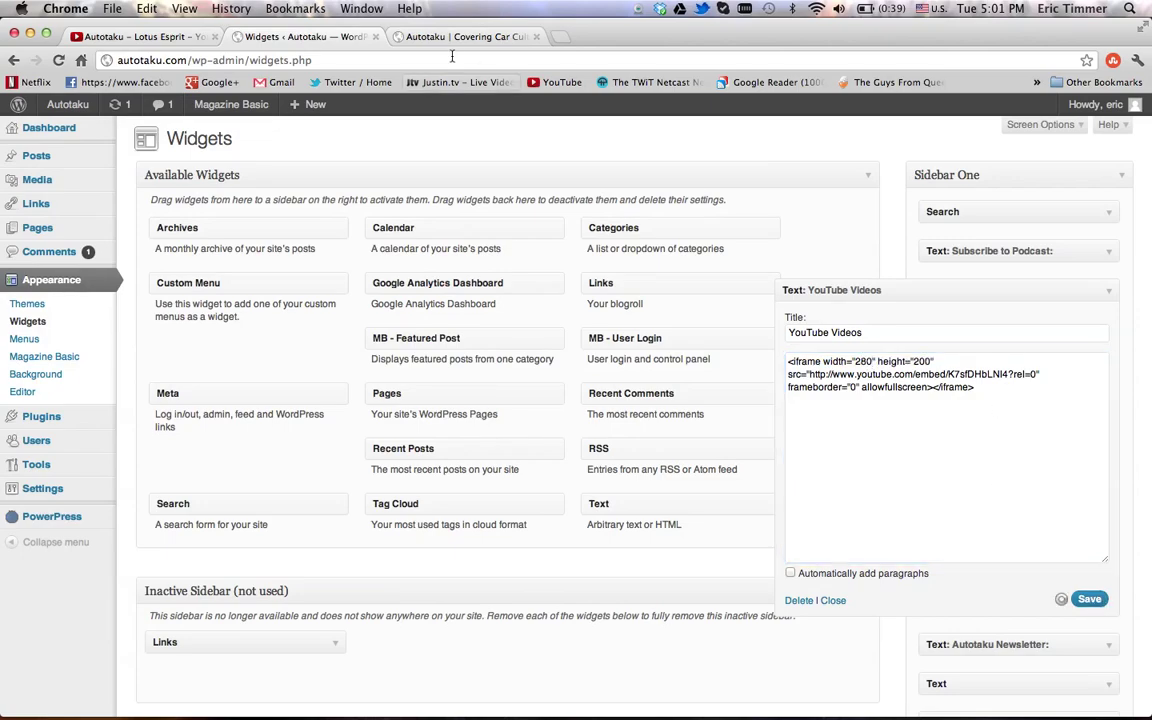
Reload the Autotaku site and compare the video's fit in the sidebar with the dimensions in the widget code
click(394, 36)
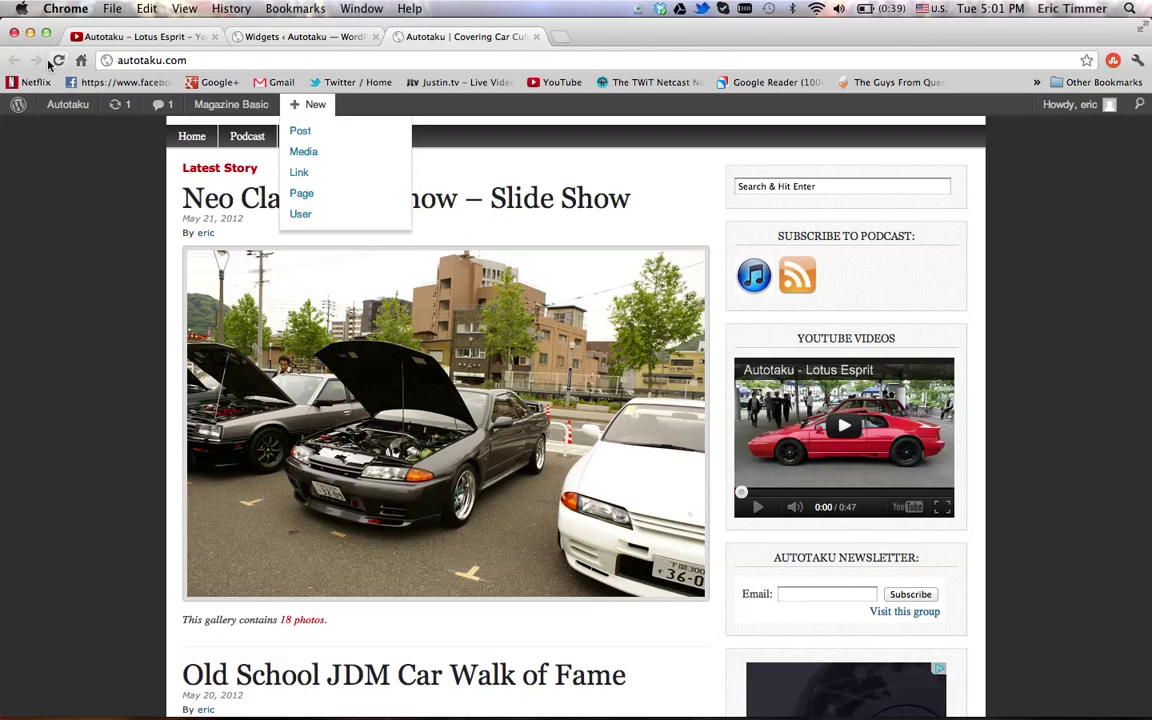
click(58, 60)
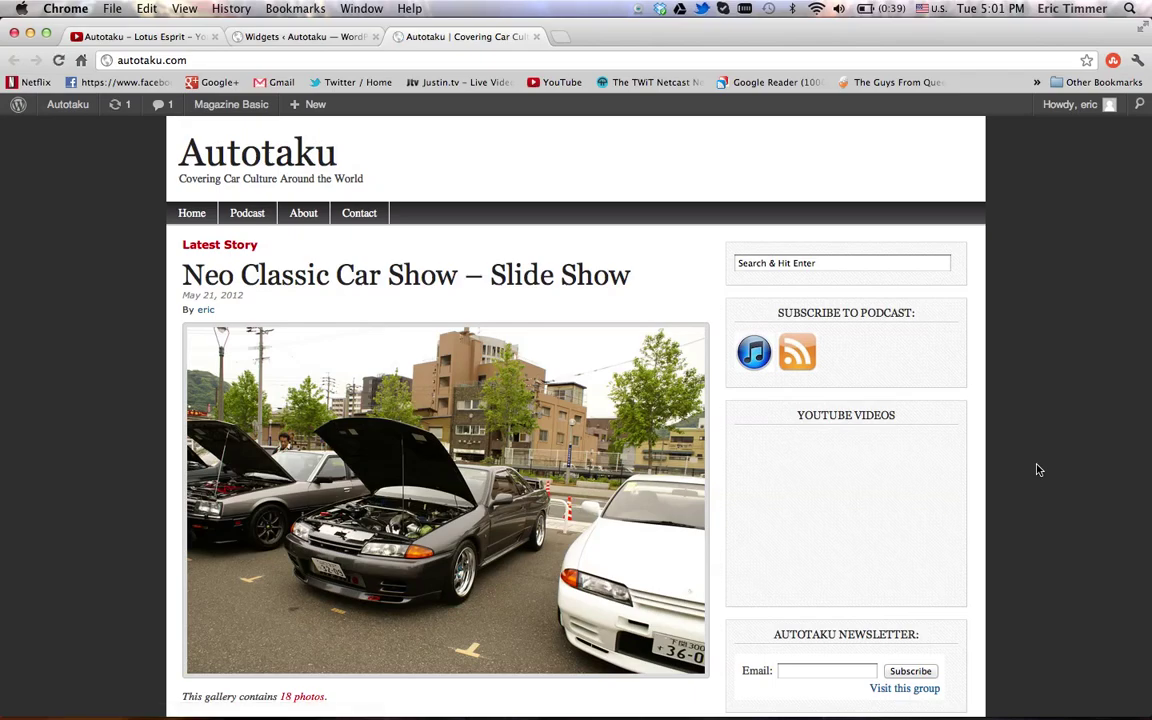
scroll(1038, 470, down, 2)
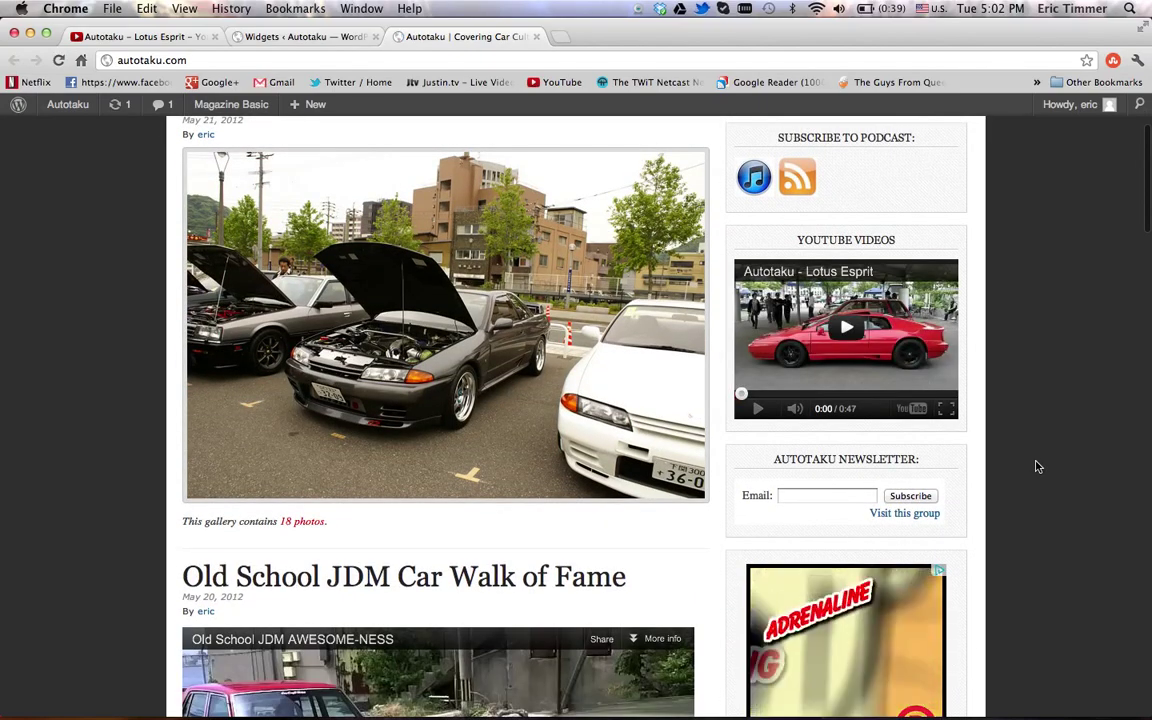
click(306, 40)
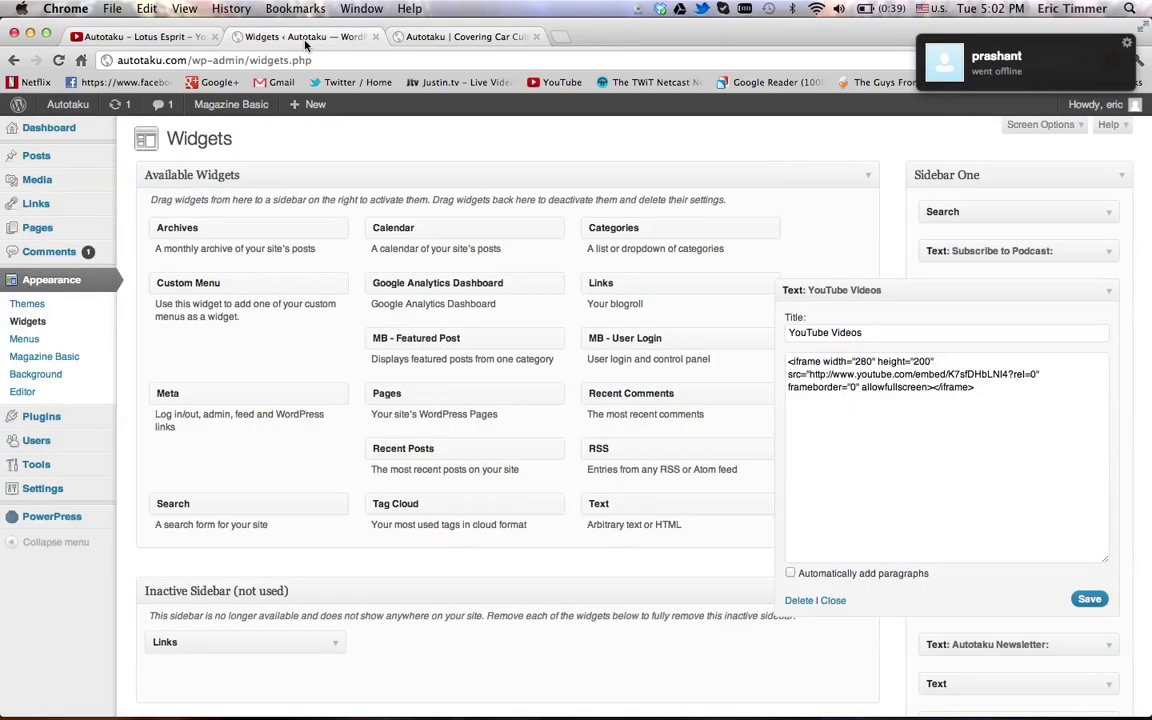
click(394, 35)
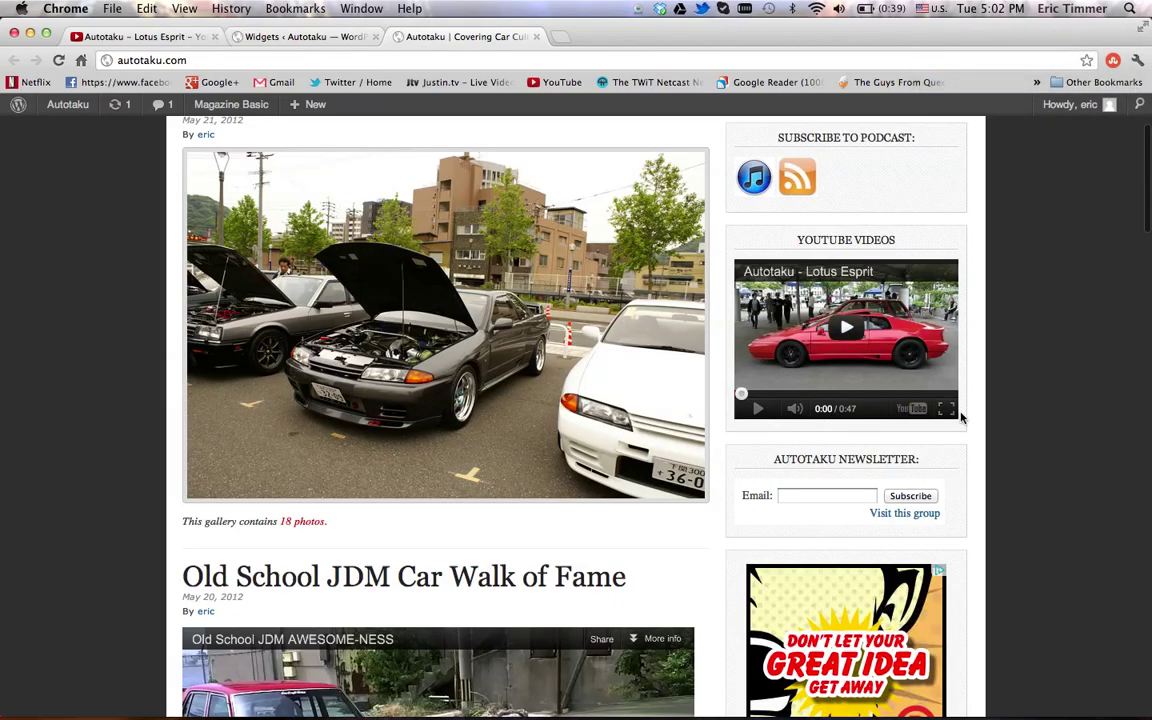
Return to the AutomobileOtaku channel's uploaded videos page on YouTube
click(145, 36)
click(14, 60)
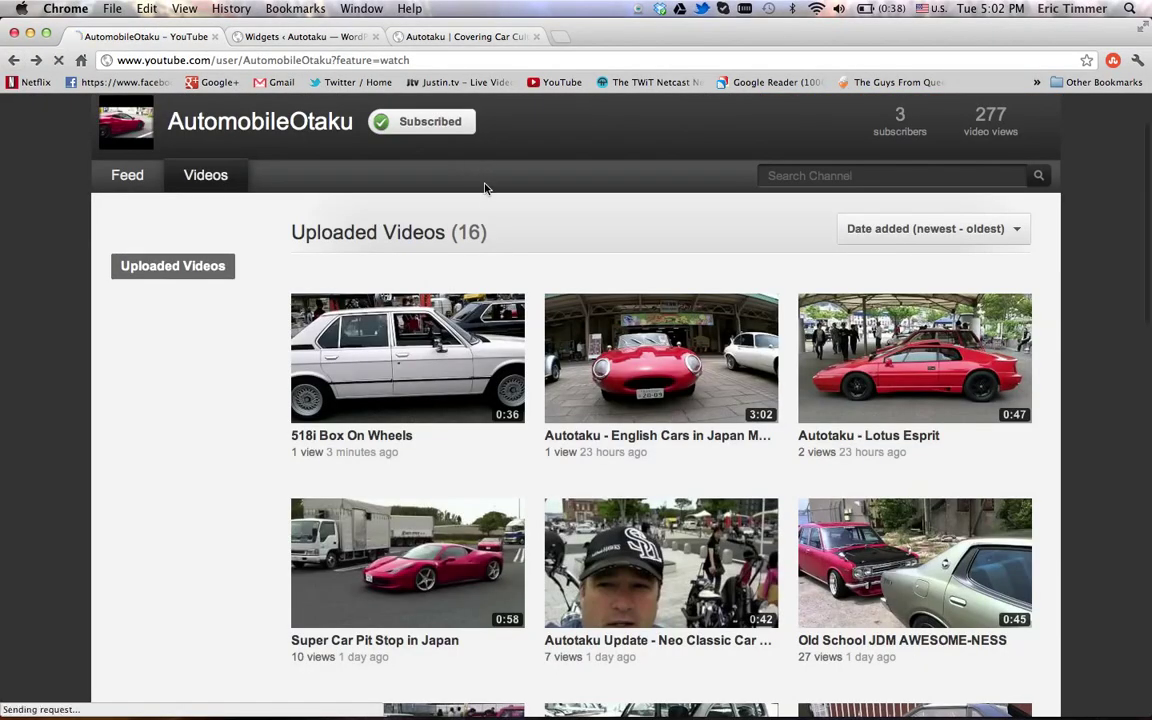
Open the "518i Box On Wheels" video from the channel and show its embed sharing options
click(398, 369)
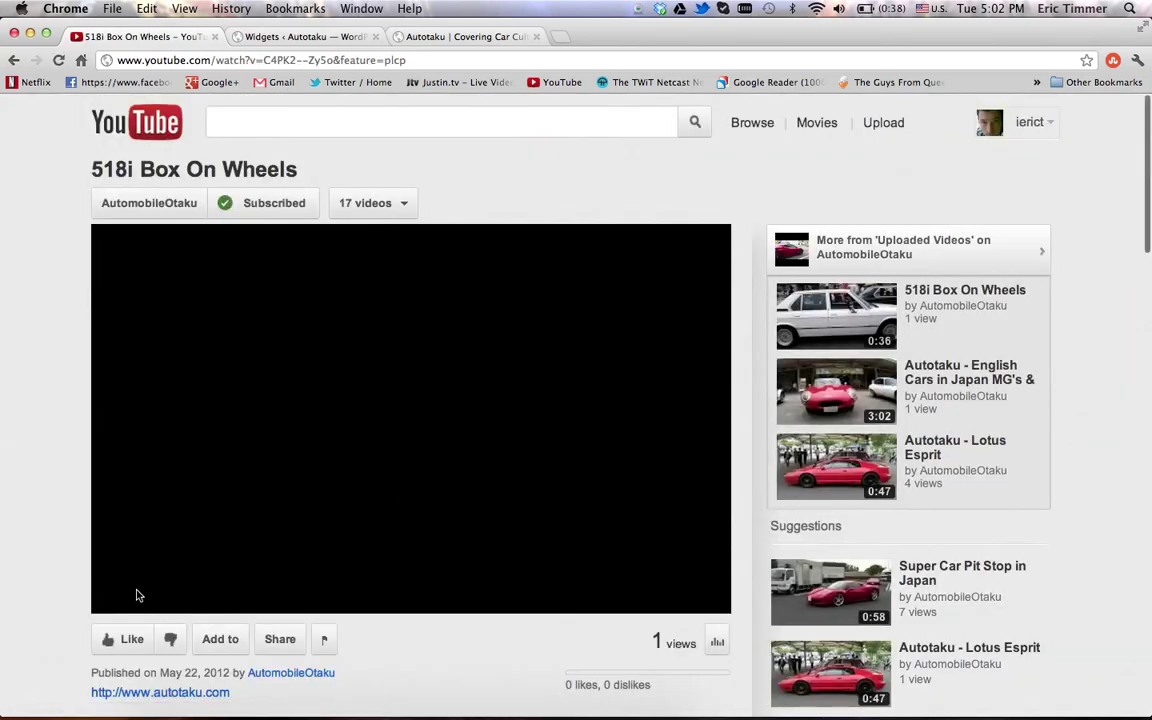
click(293, 649)
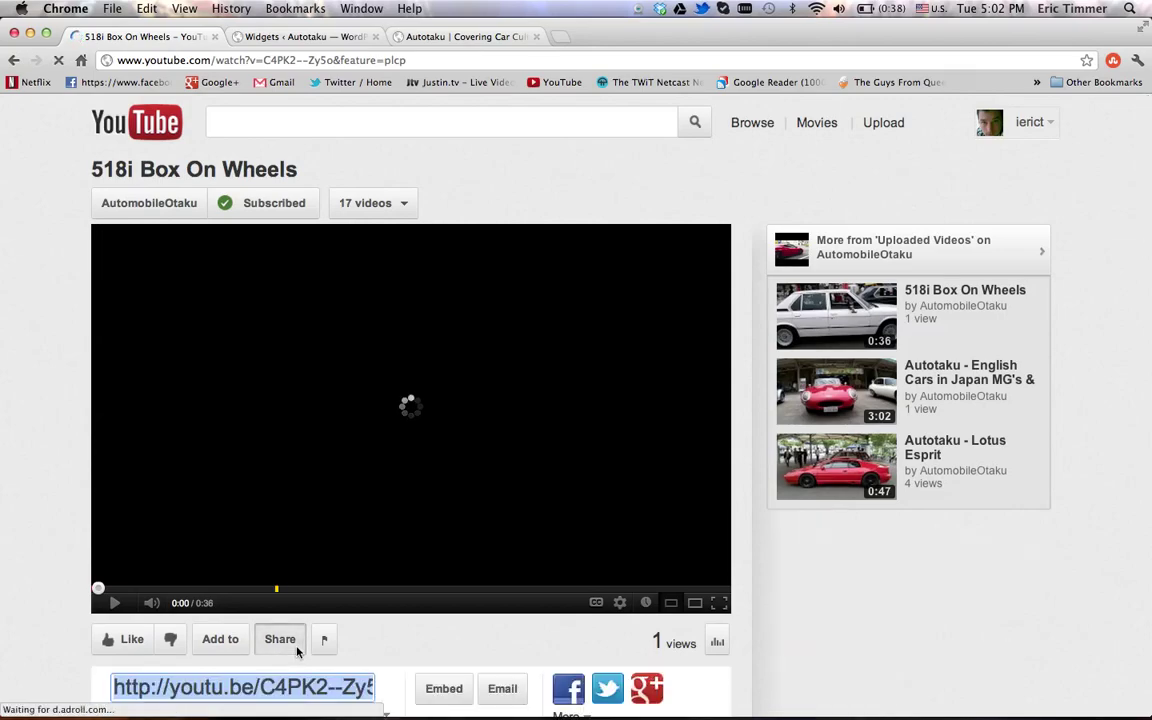
click(455, 685)
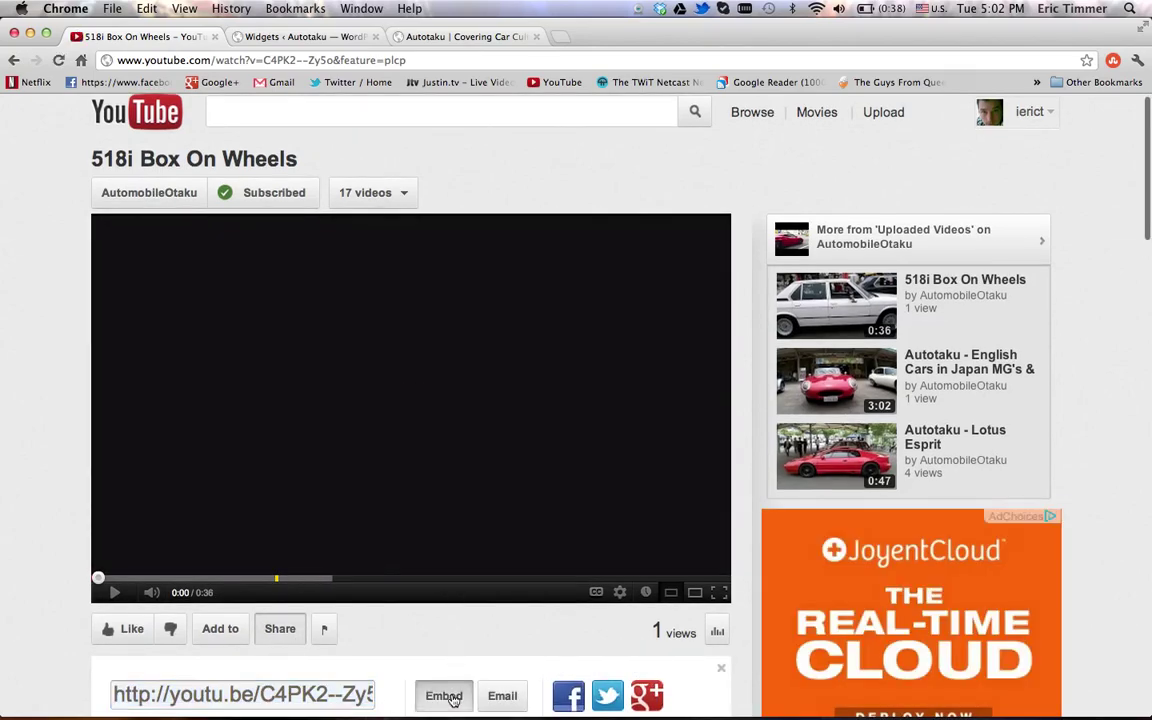
Set the video's custom embed width to 280 px and copy the resulting iframe code
scroll(460, 400, down, 10)
scroll(497, 385, up, 2)
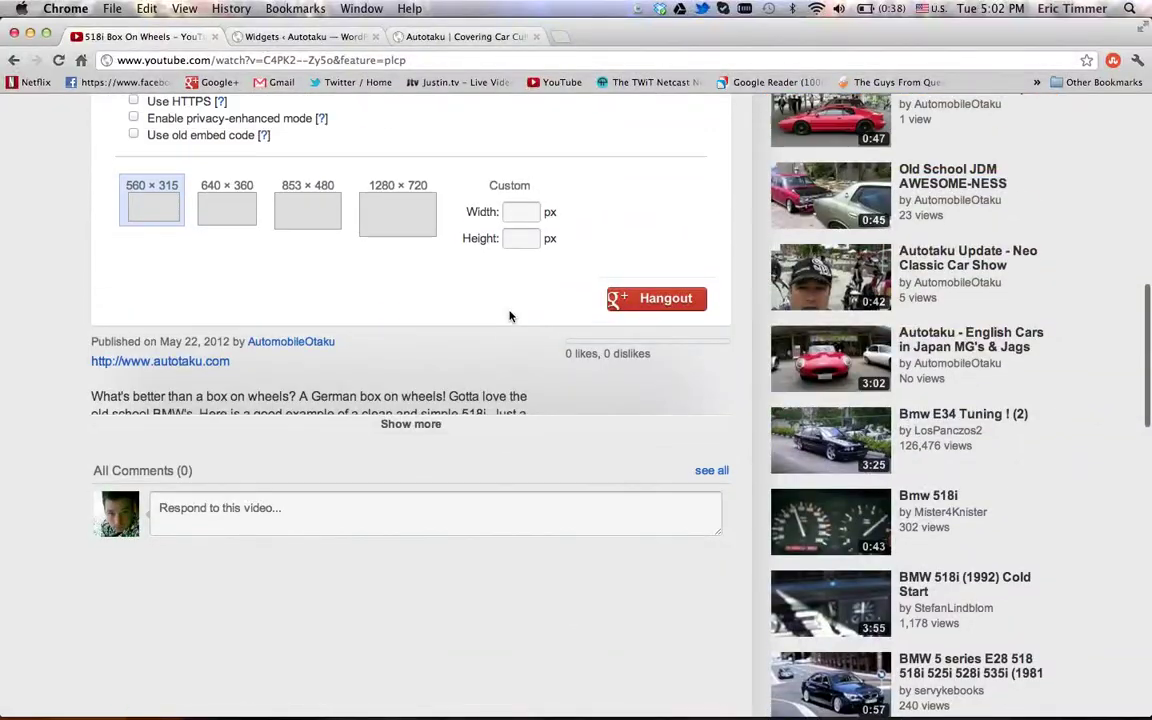
click(513, 213)
text(280)
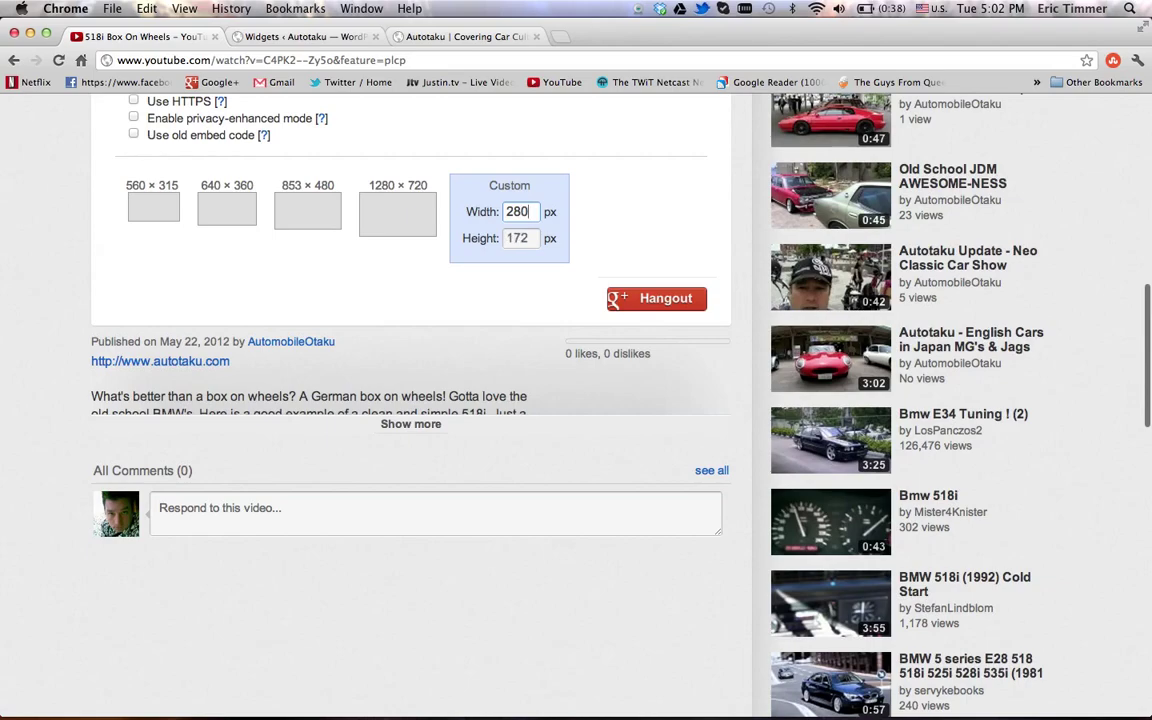
scroll(544, 269, up, 3)
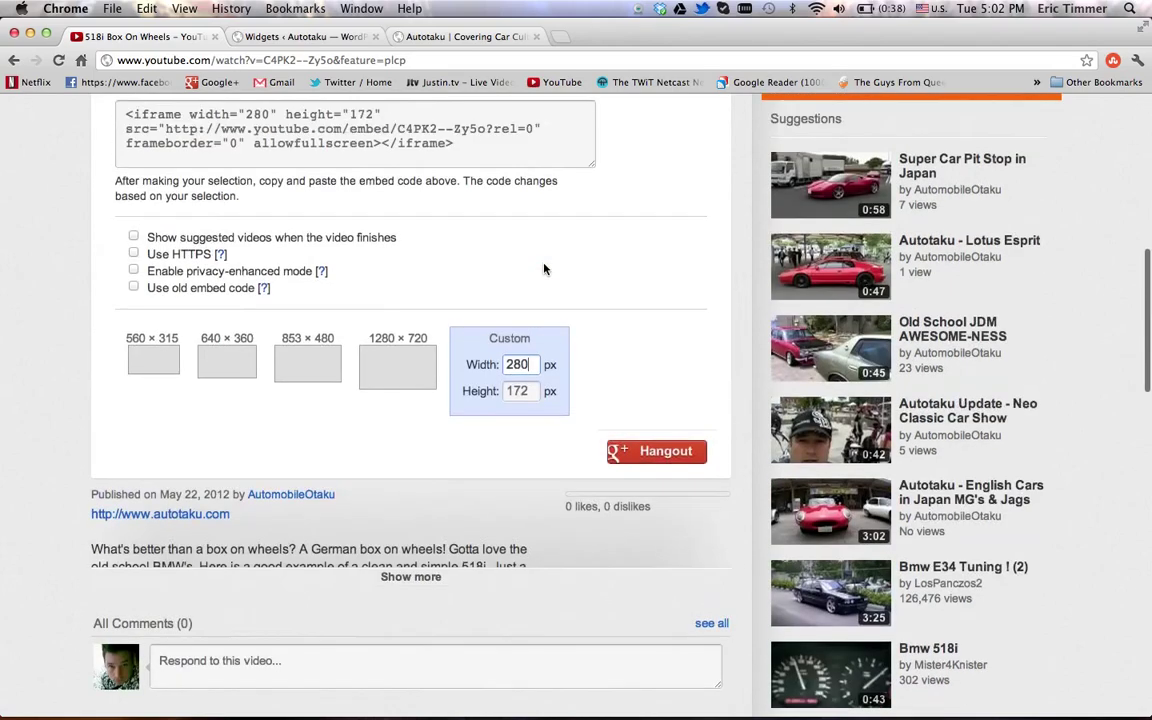
scroll(544, 269, up, 1)
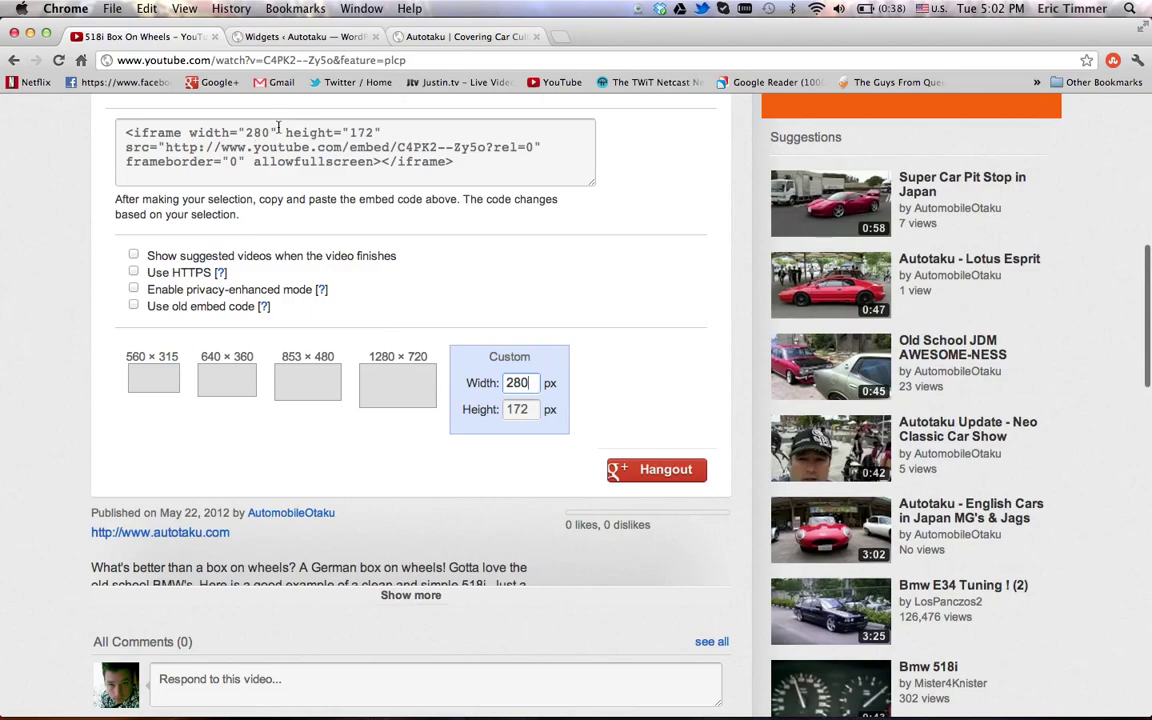
click(449, 172)
key(super+c)
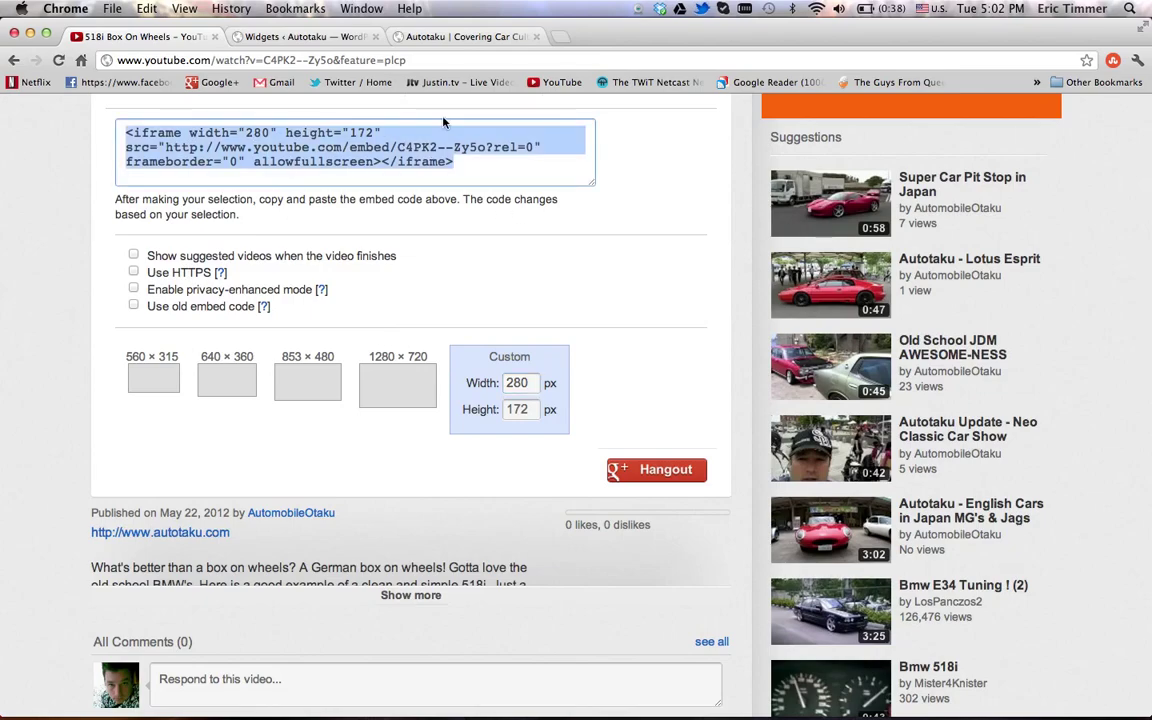
Paste the copied iframe code on a new line below the first video's code in the YouTube Videos widget and save it
click(280, 37)
click(979, 390)
key(Return)
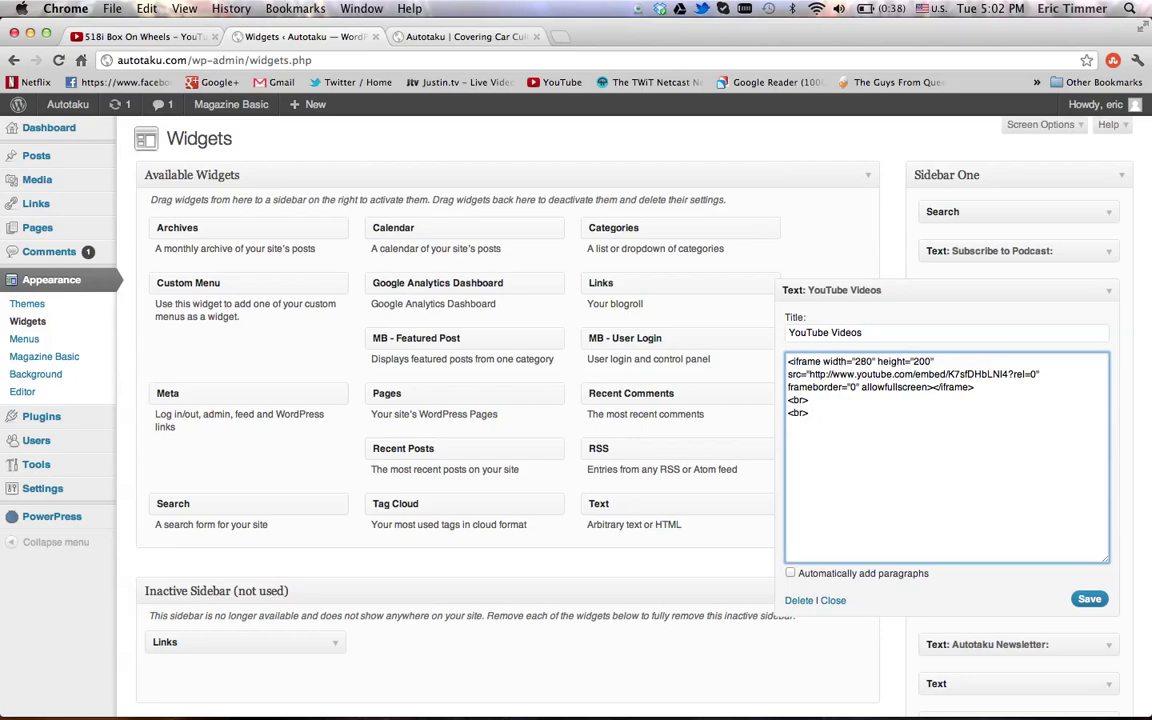
key(super+v)
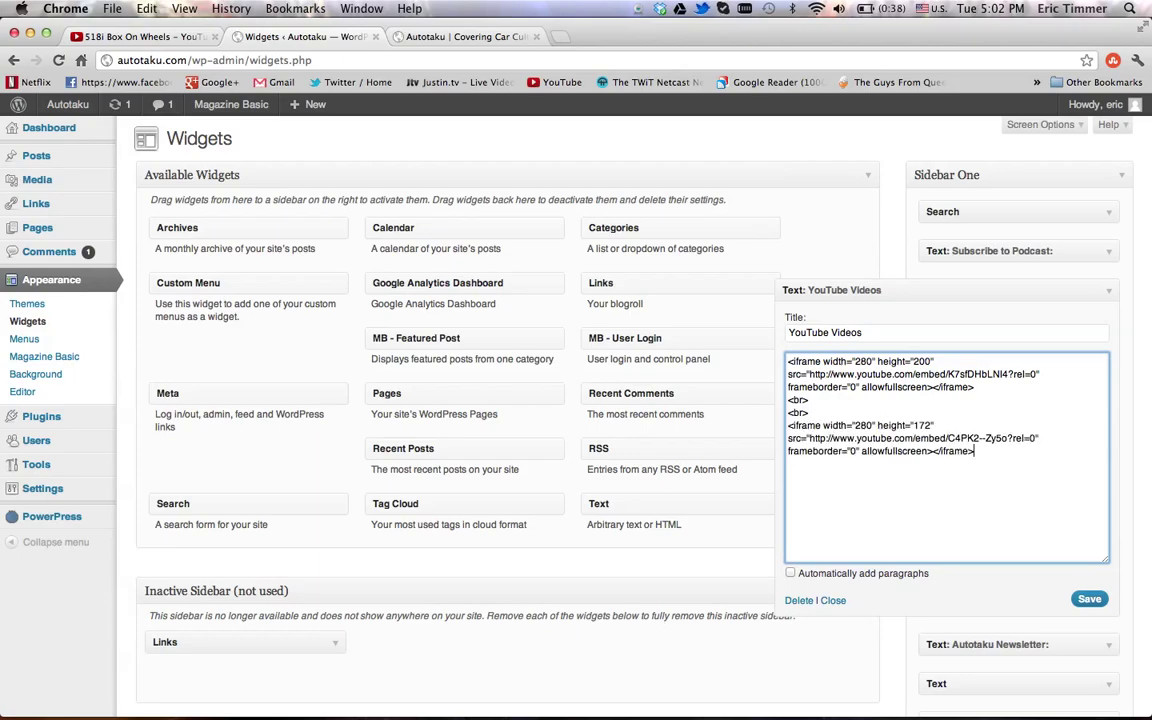
click(1088, 602)
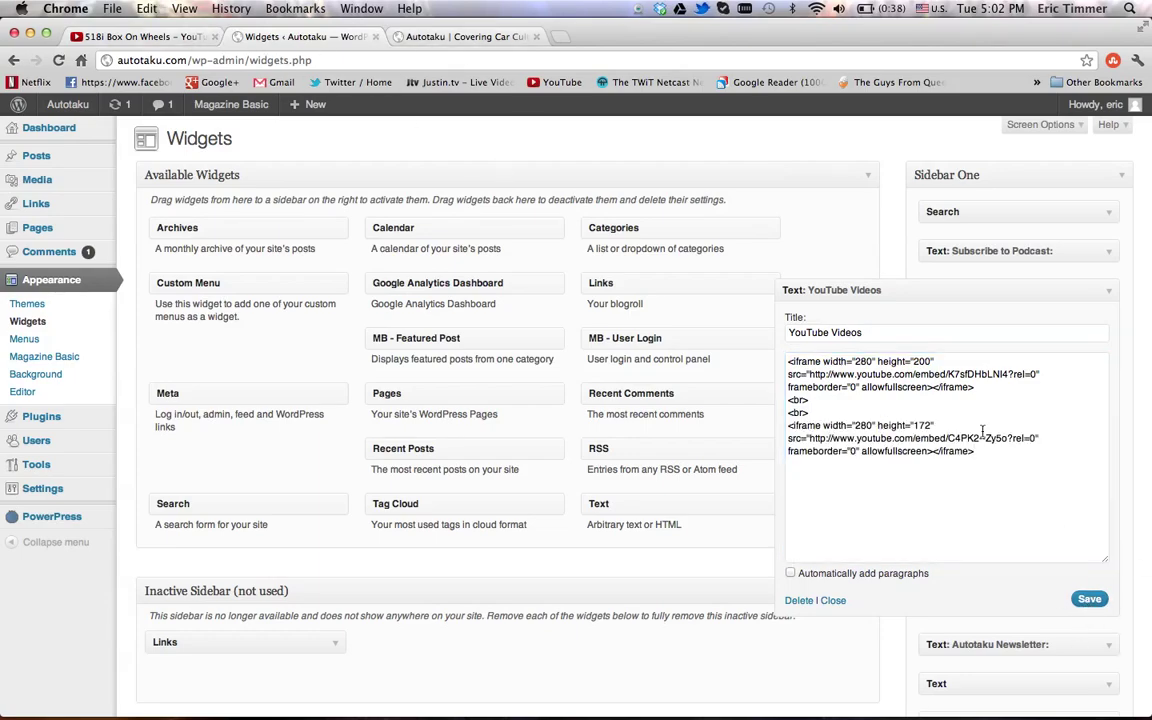
Add a <br> line after the second iframe in the YouTube Videos widget and save it
click(998, 449)
key(Return)
text(<br>)
click(1089, 599)
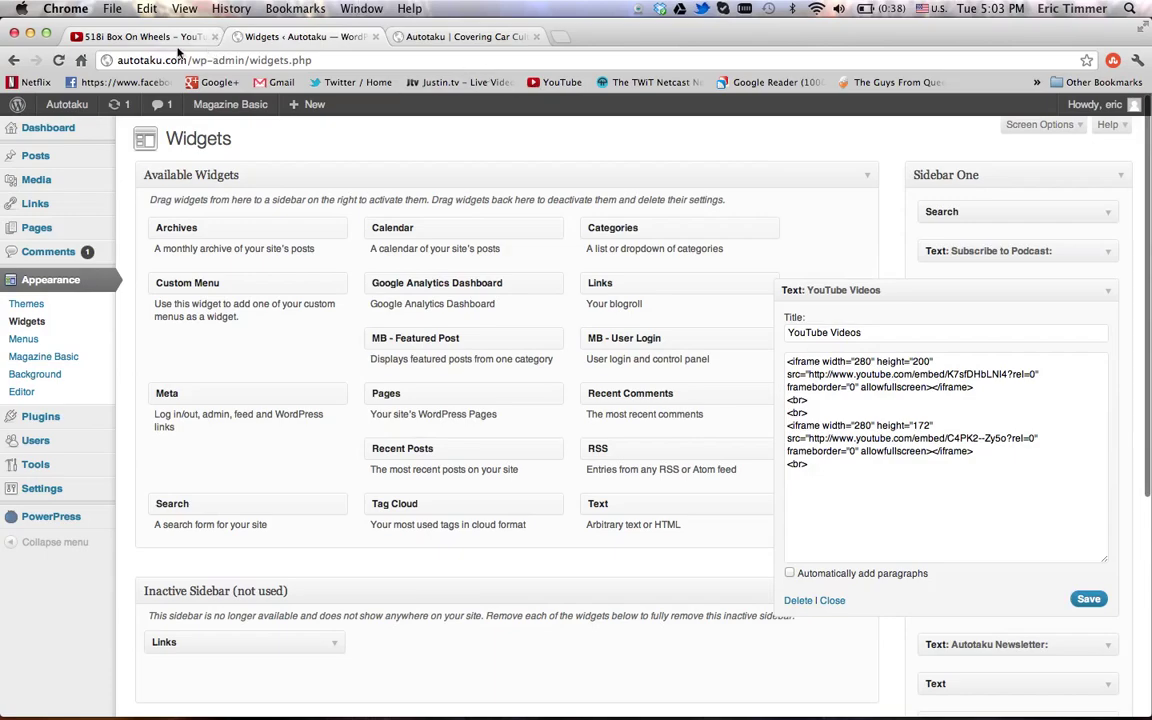
Reload the Autotaku site and check how both videos fit in the sidebar
click(443, 38)
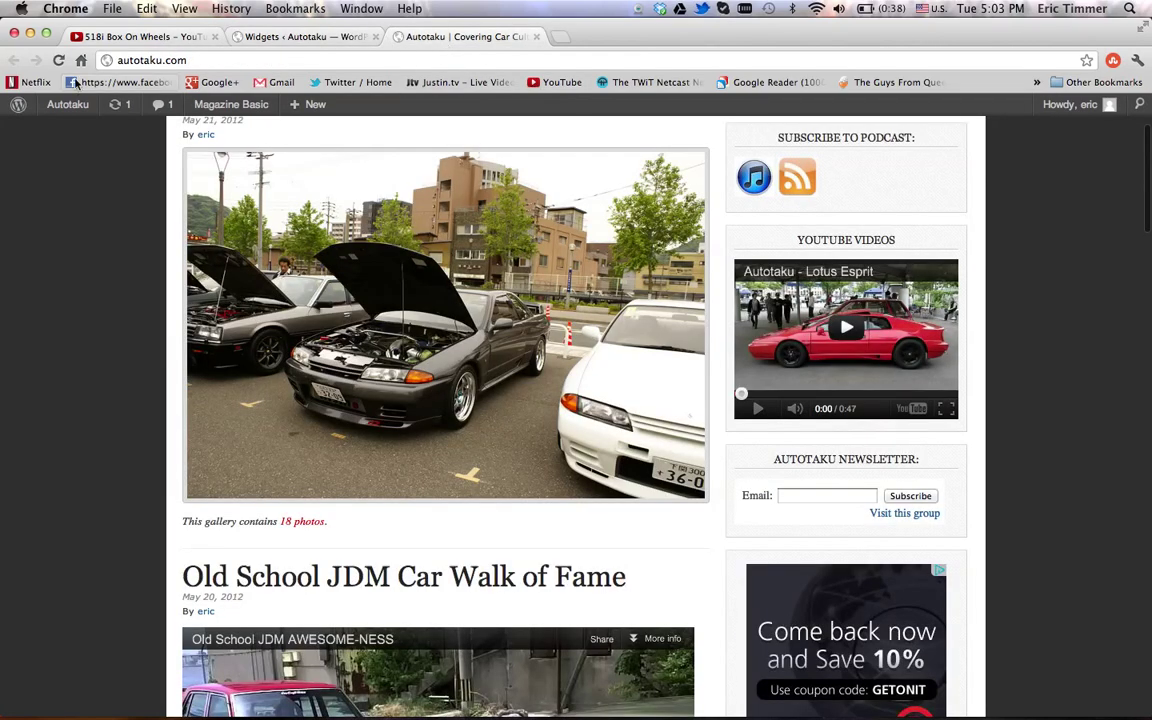
click(58, 60)
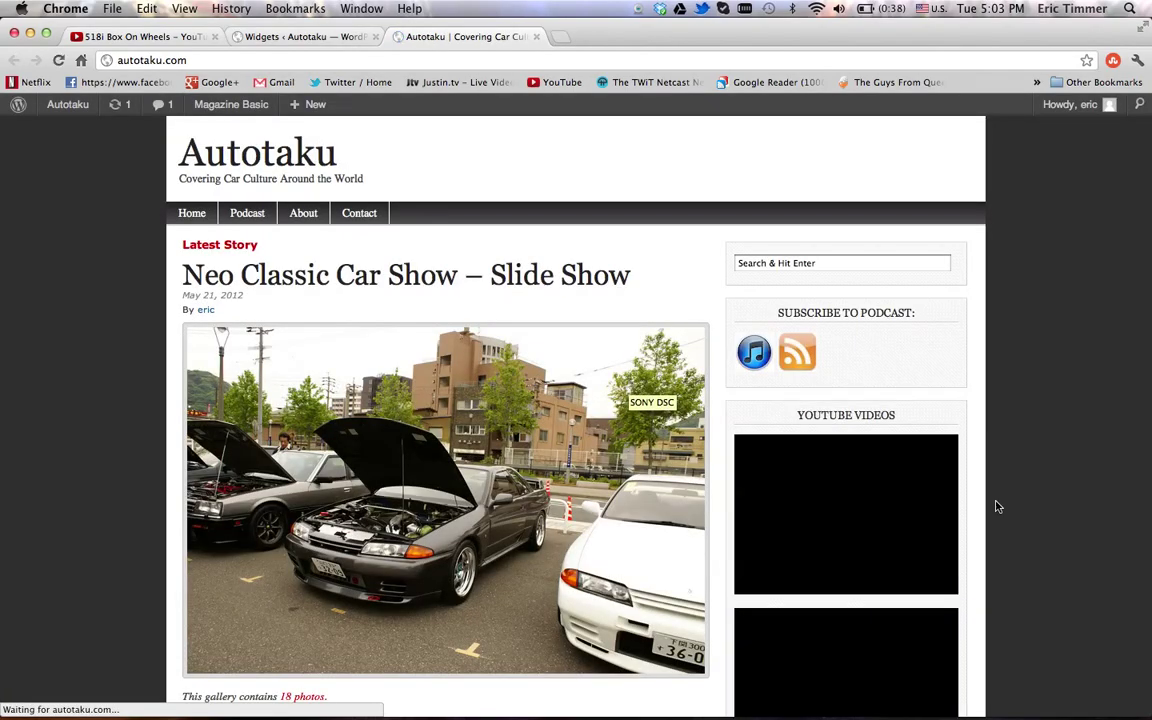
scroll(1000, 505, down, 3)
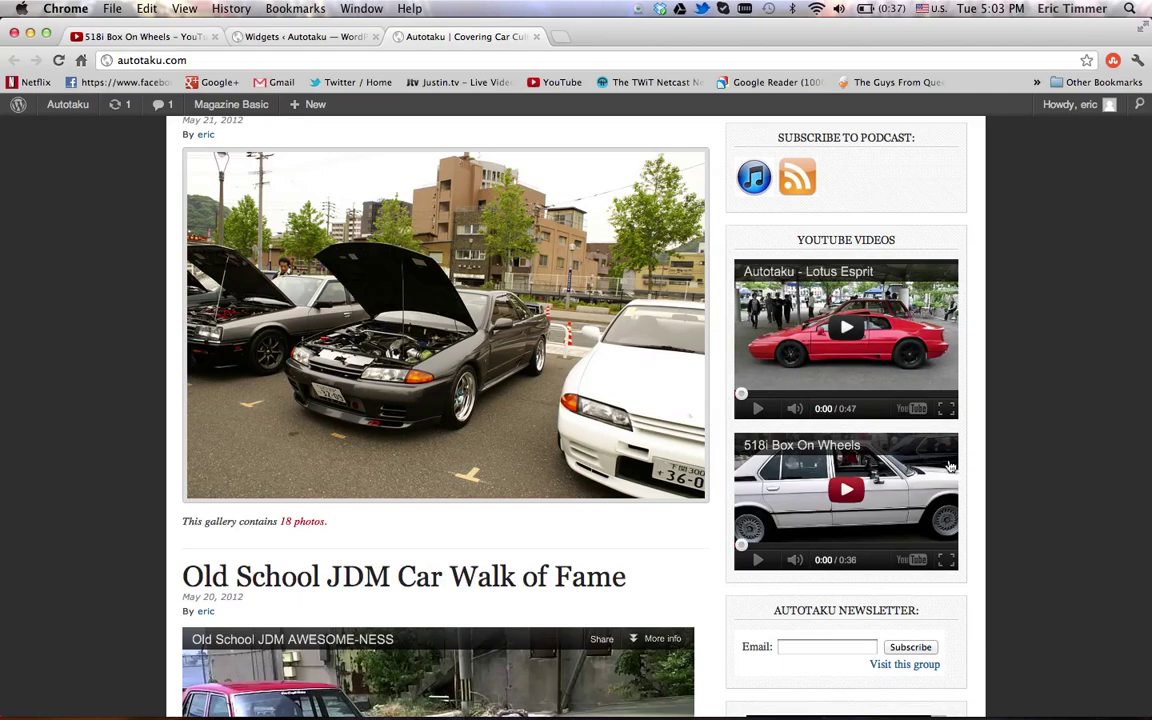
scroll(950, 466, up, 3)
scroll(950, 466, down, 3)
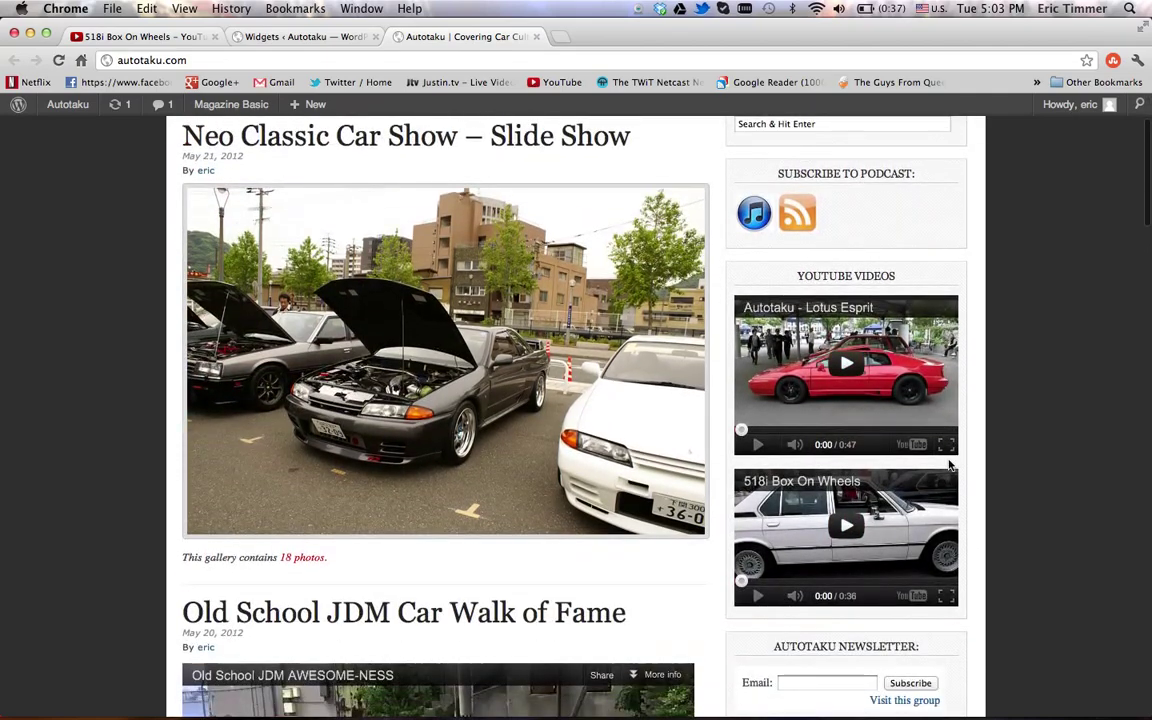
scroll(950, 466, down, 3)
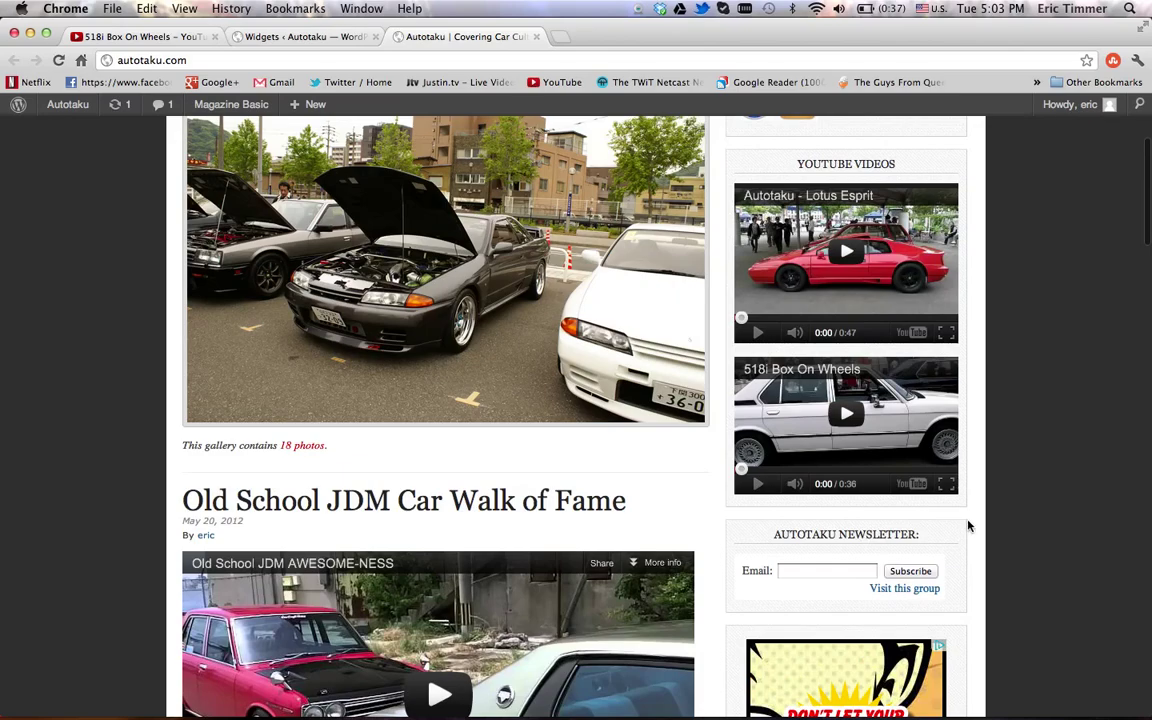
Set the second iframe's height to 200 in the YouTube Videos widget code and save the widget
click(313, 37)
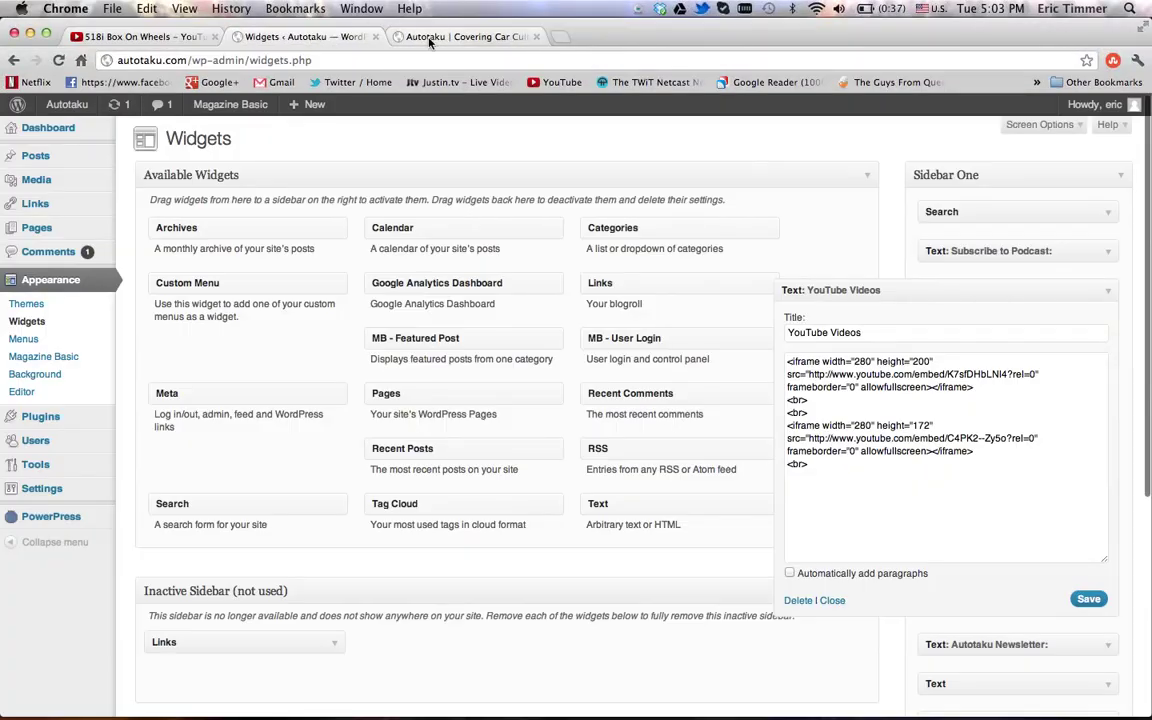
click(930, 425)
key(BackSpace)
key(BackSpace)
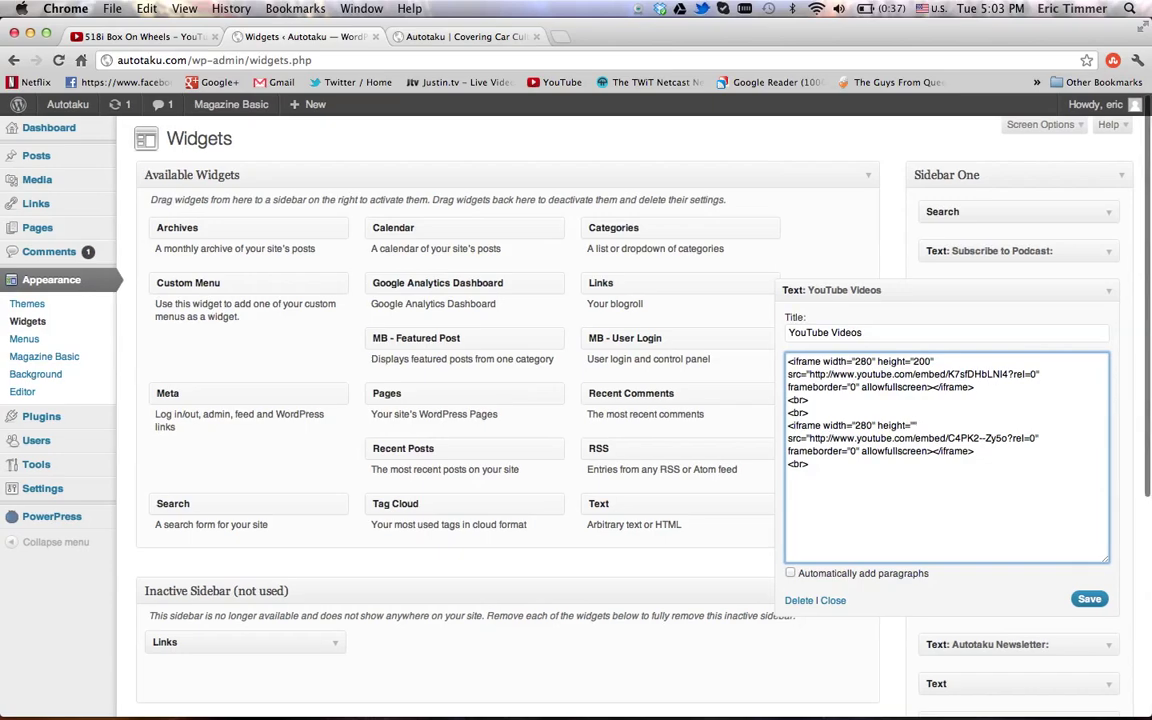
text(00")
click(1086, 600)
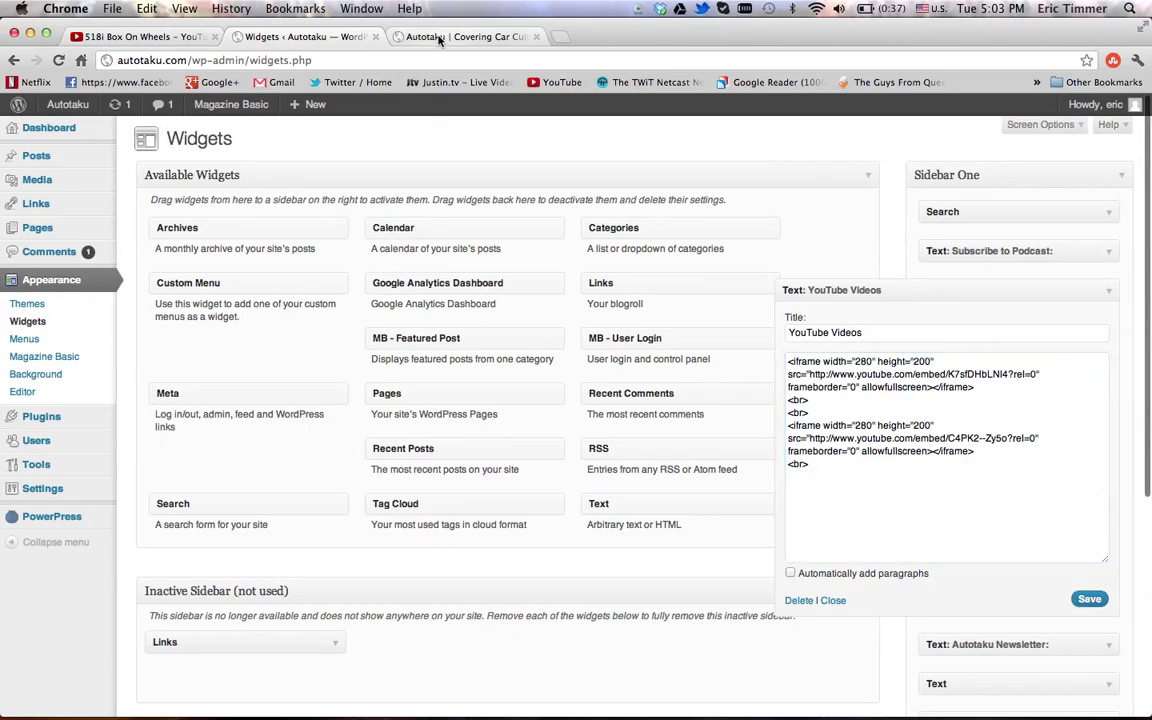
Reload the Autotaku site and compare the sizes of the two sidebar videos
click(439, 38)
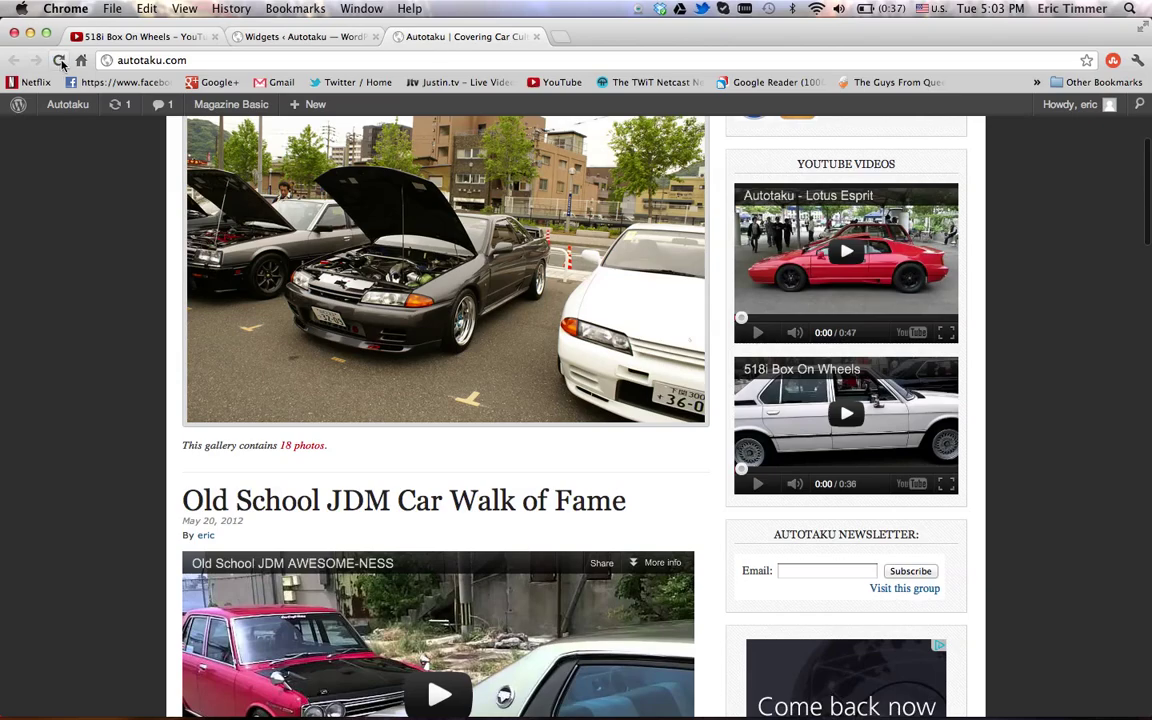
click(60, 61)
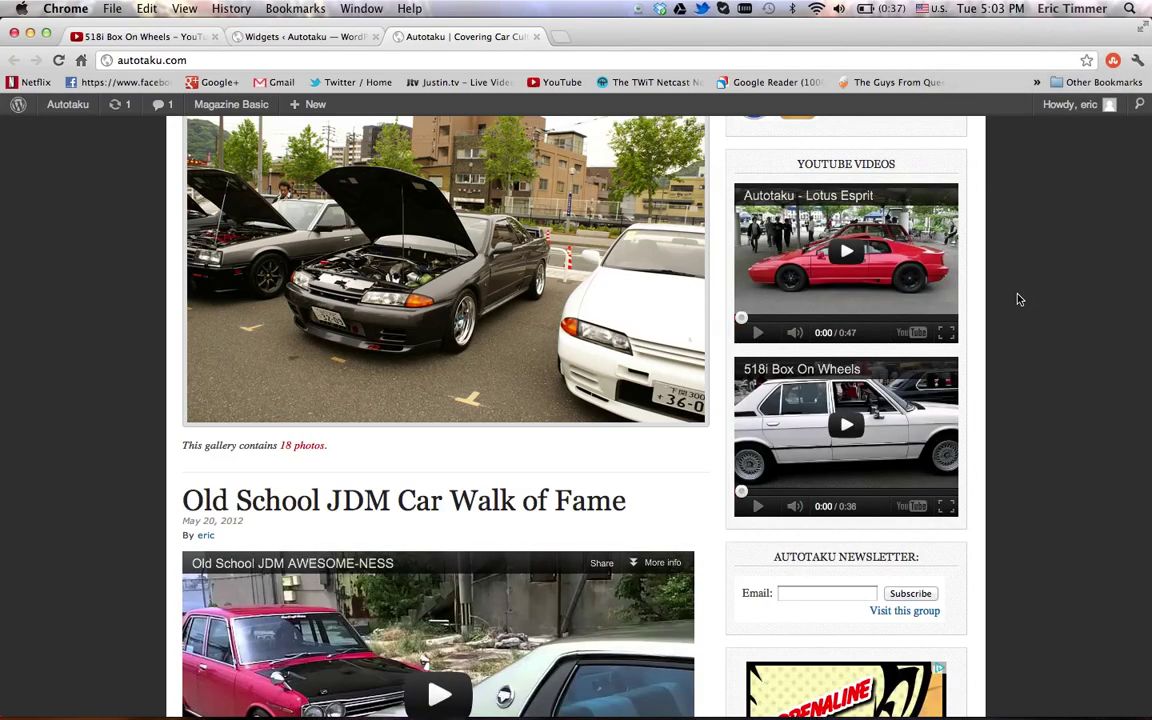
scroll(923, 315, up, 3)
scroll(923, 315, down, 3)
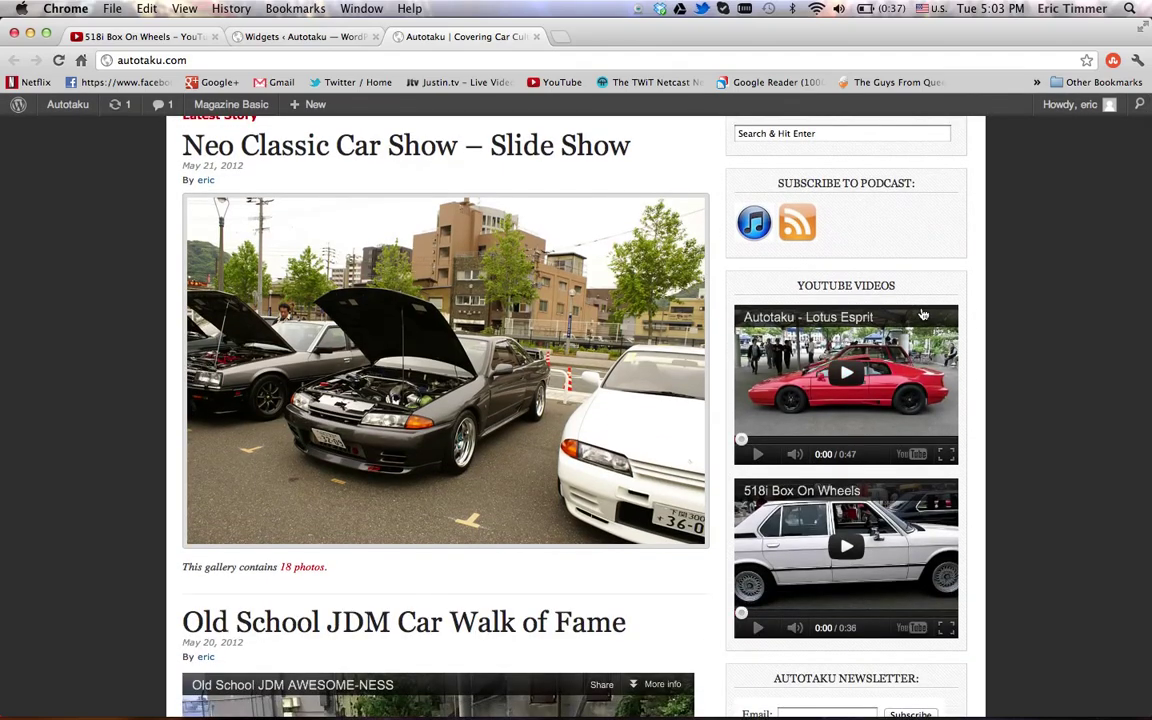
scroll(923, 315, down, 2)
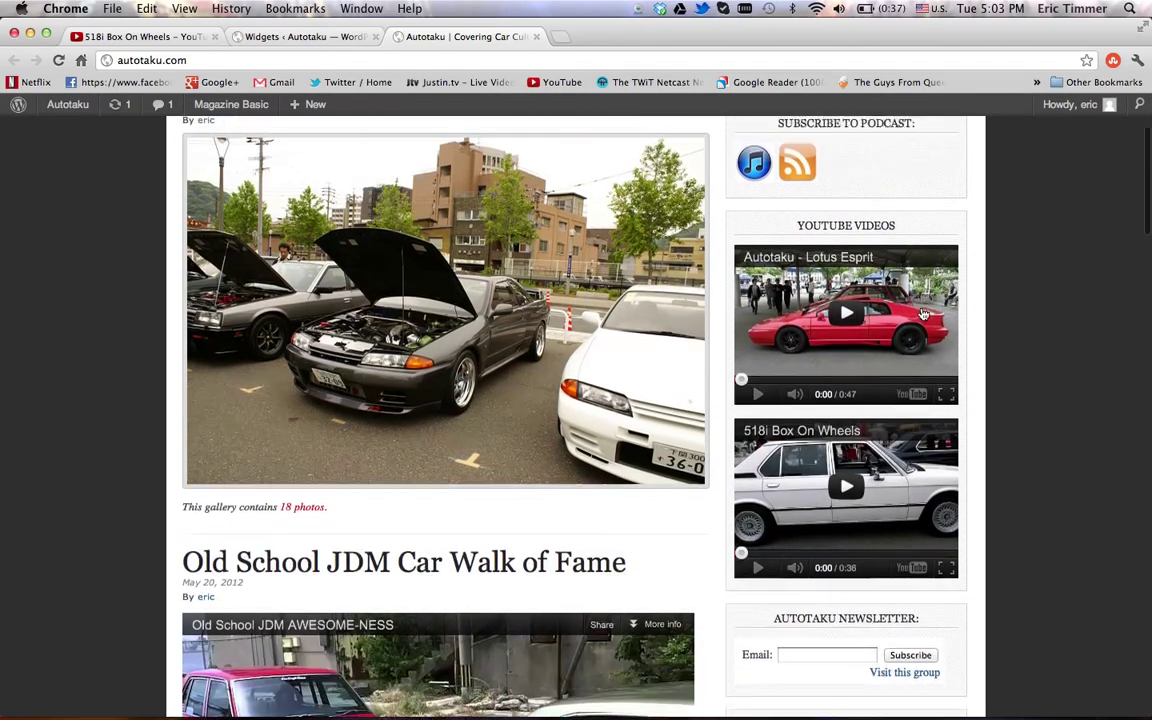
scroll(923, 315, up, 1)
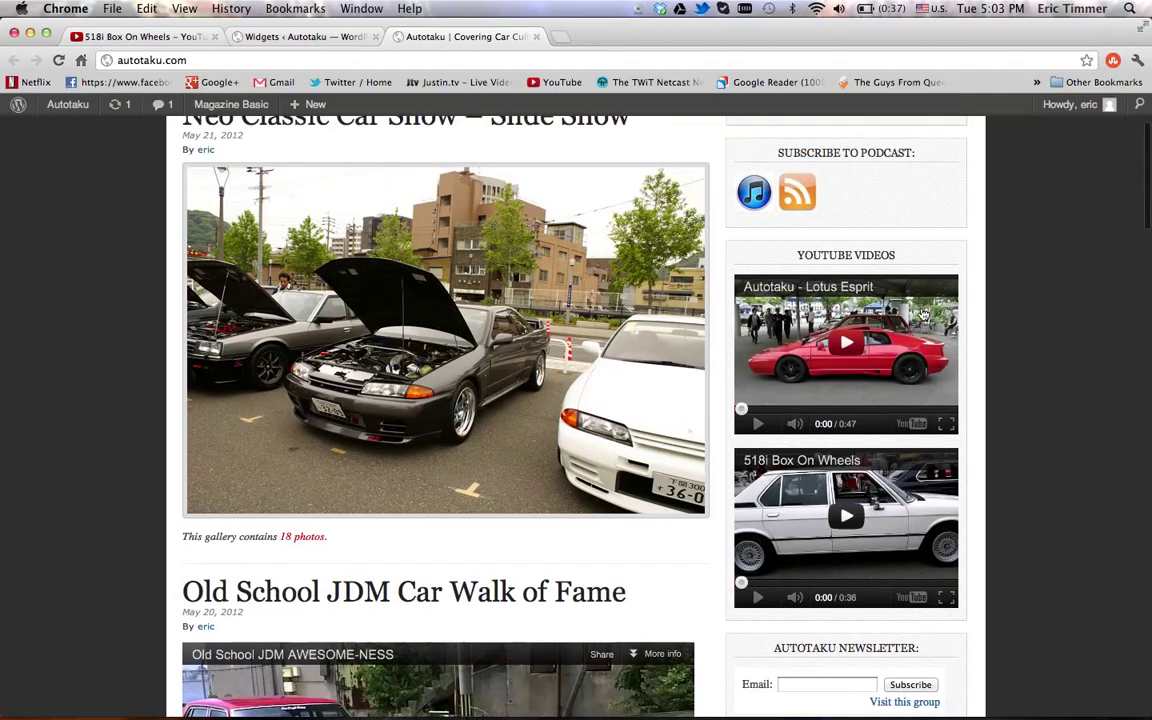
scroll(923, 315, up, 2)
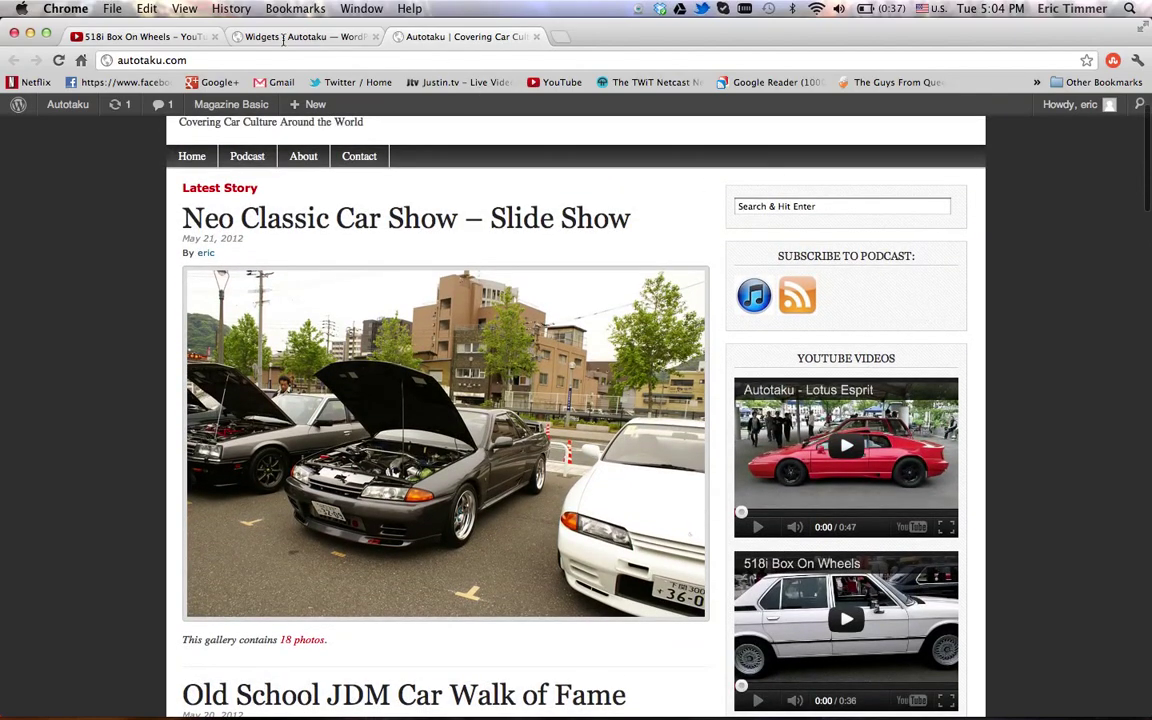
Collapse the YouTube Videos widget in Sidebar One and return to the Autotaku site
click(296, 36)
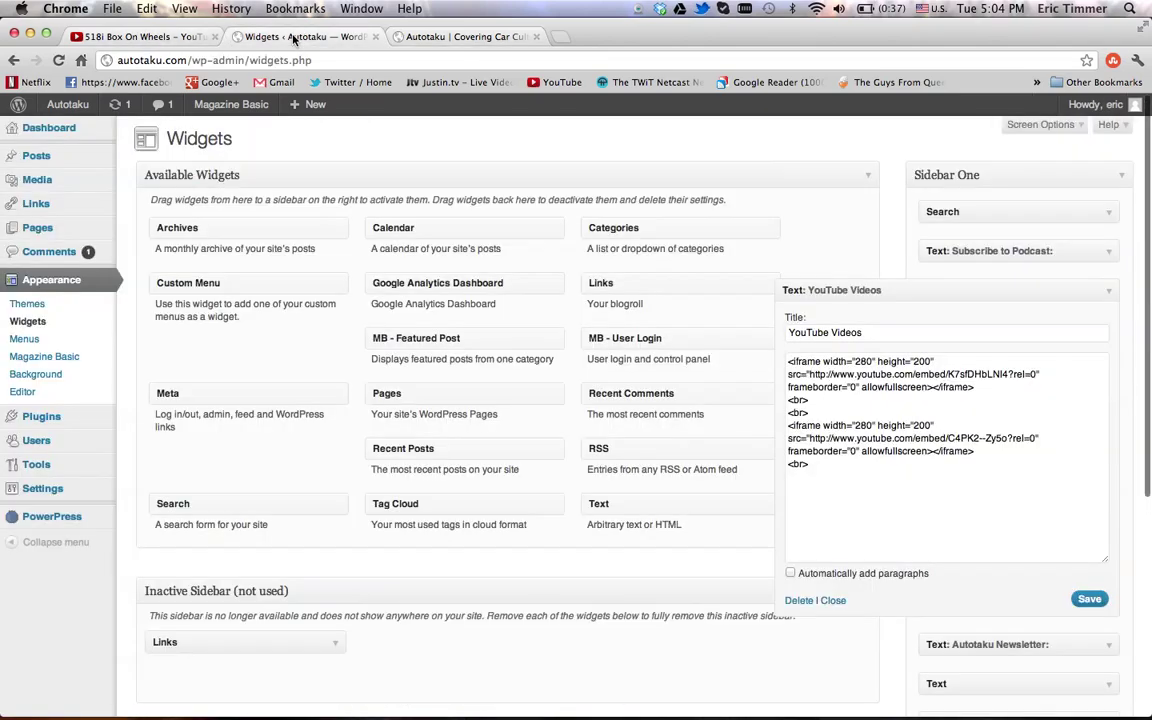
click(1112, 293)
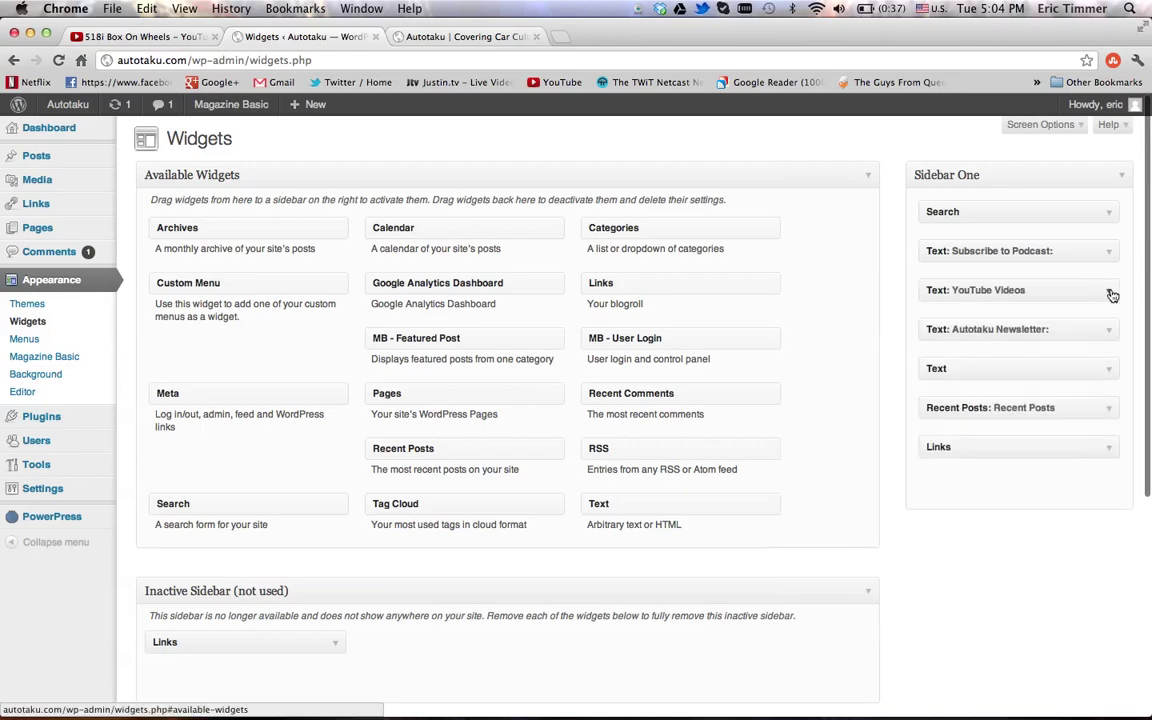
click(468, 37)
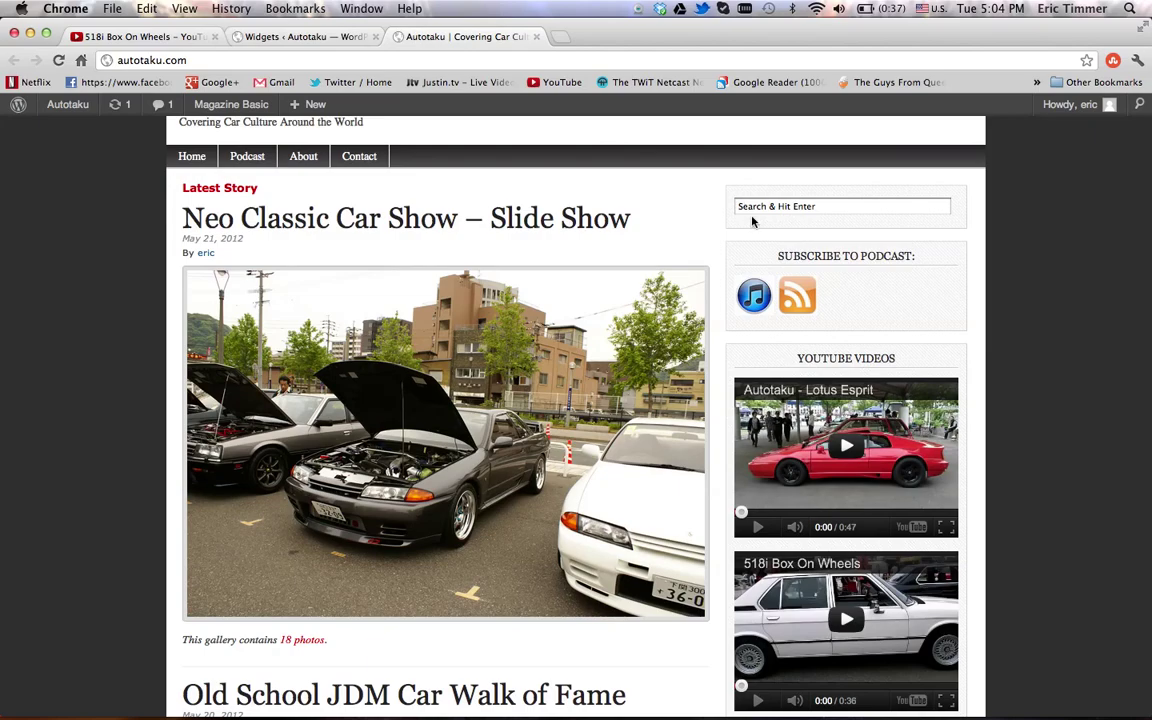
Look over the Autotaku home page from the sidebar videos down to the footer and back up to the header
scroll(1021, 335, down, 2)
scroll(1021, 335, down, 2)
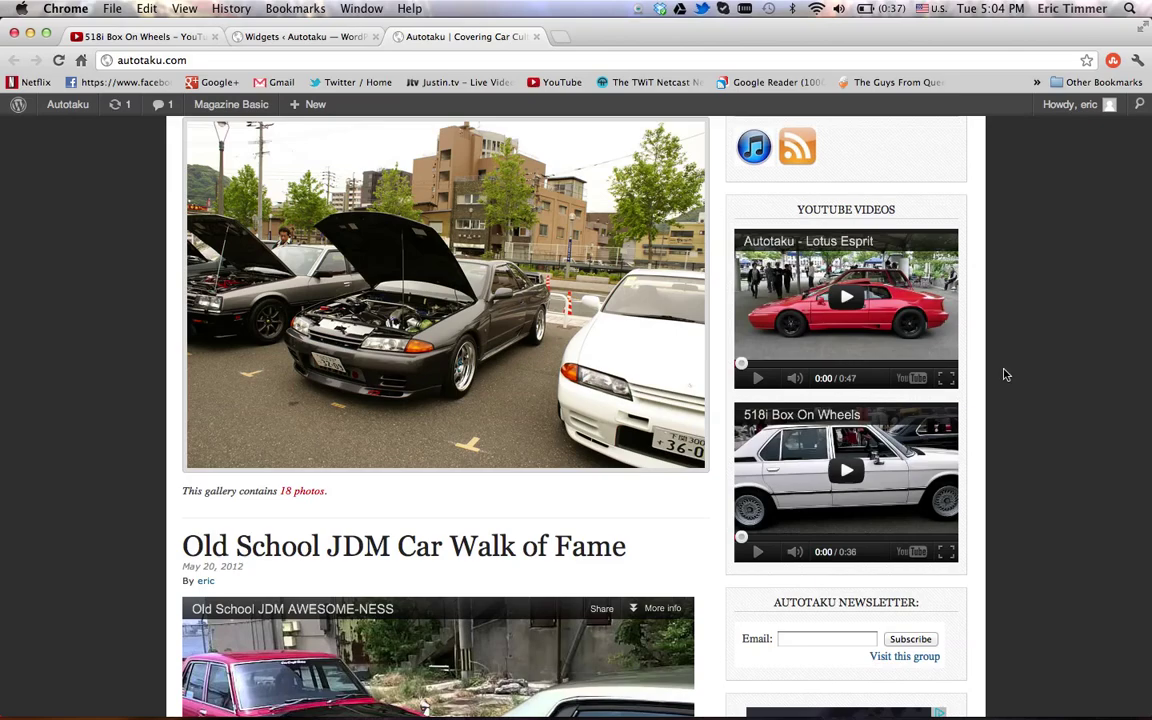
scroll(1004, 374, down, 15)
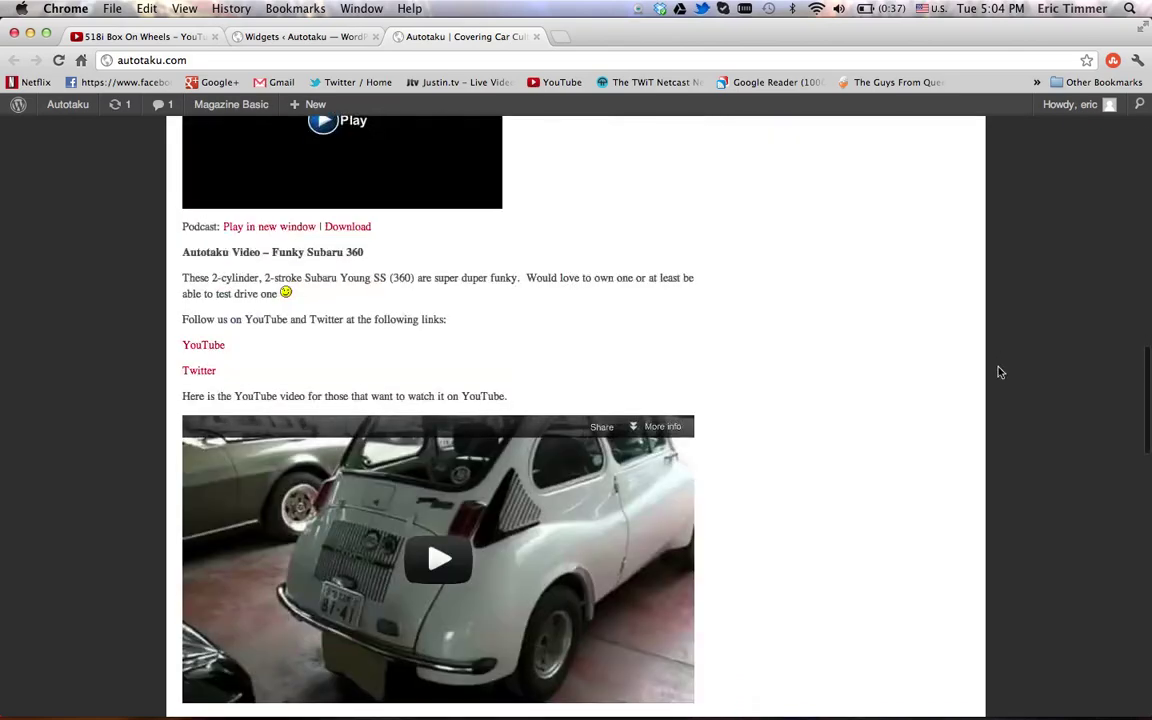
scroll(1000, 372, down, 15)
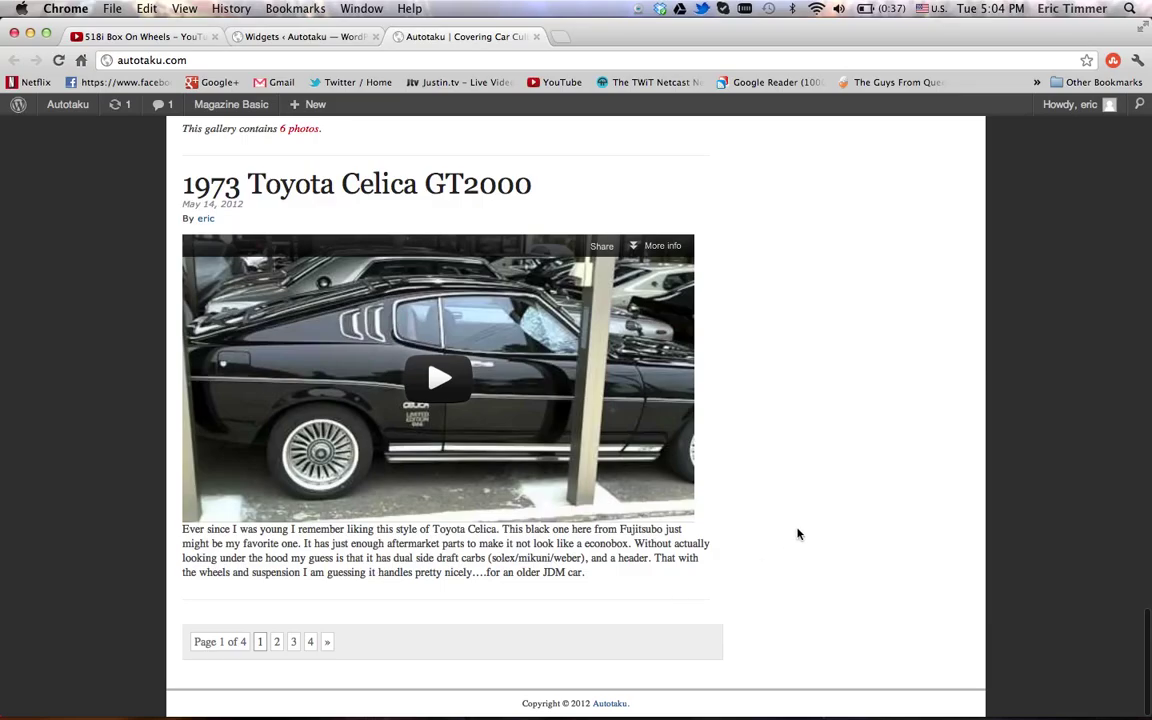
scroll(797, 534, up, 15)
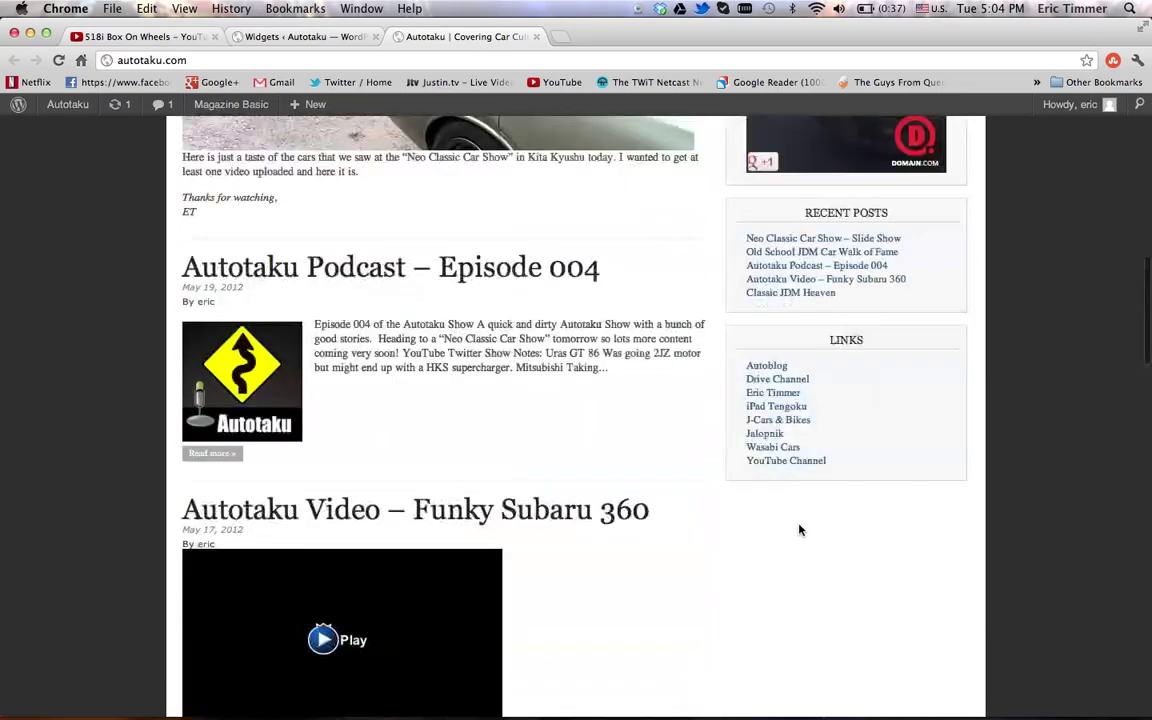
scroll(799, 530, up, 10)
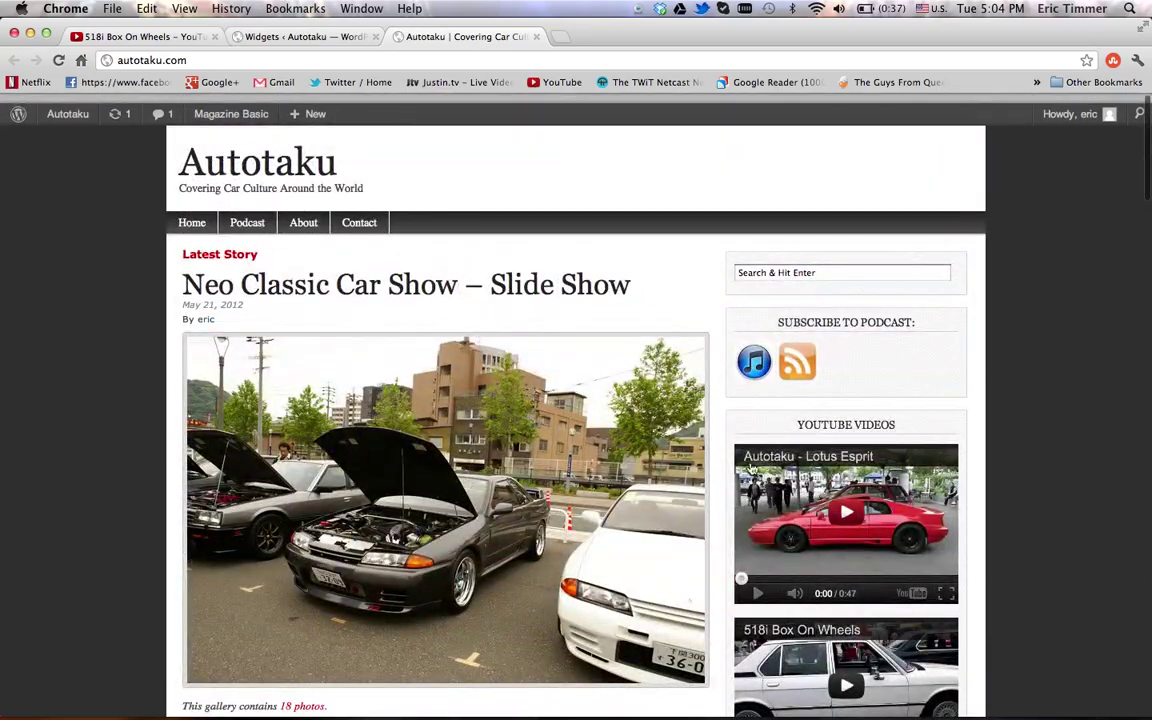